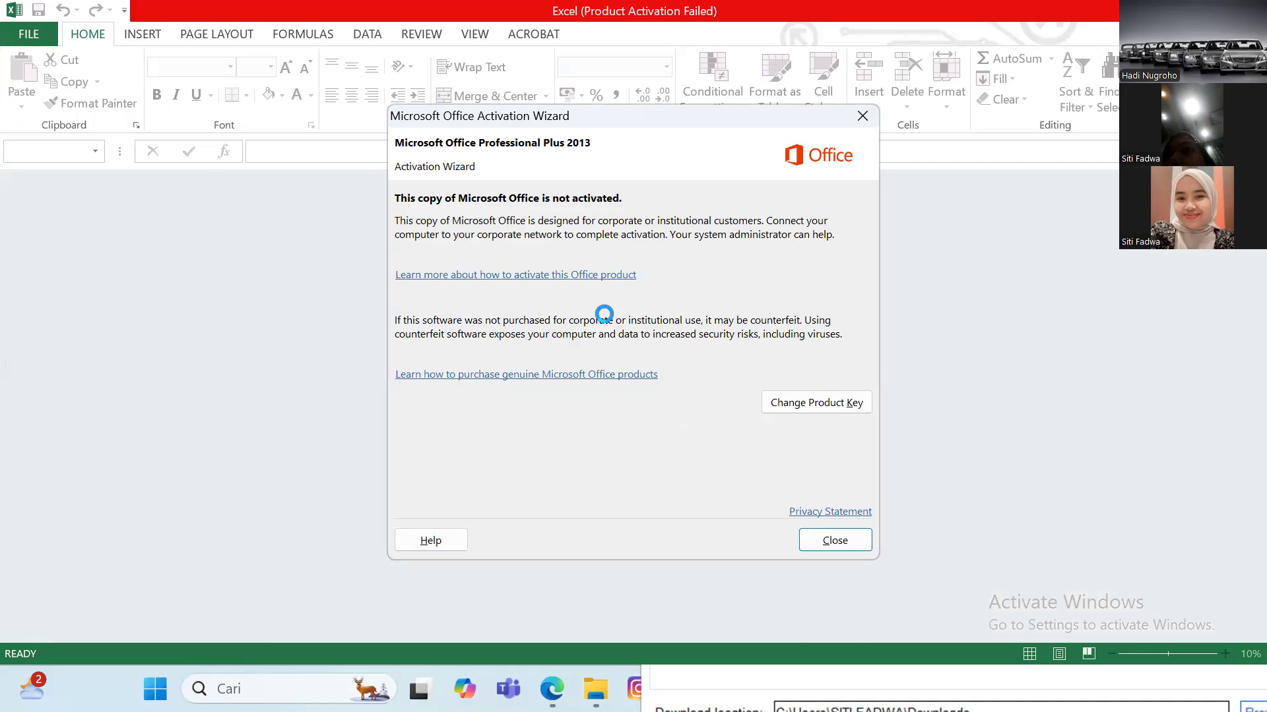
# Step: Dismiss the Office activation wizard and bring up the DATA PENELITIAN workbook
pyautogui.press('Escape')
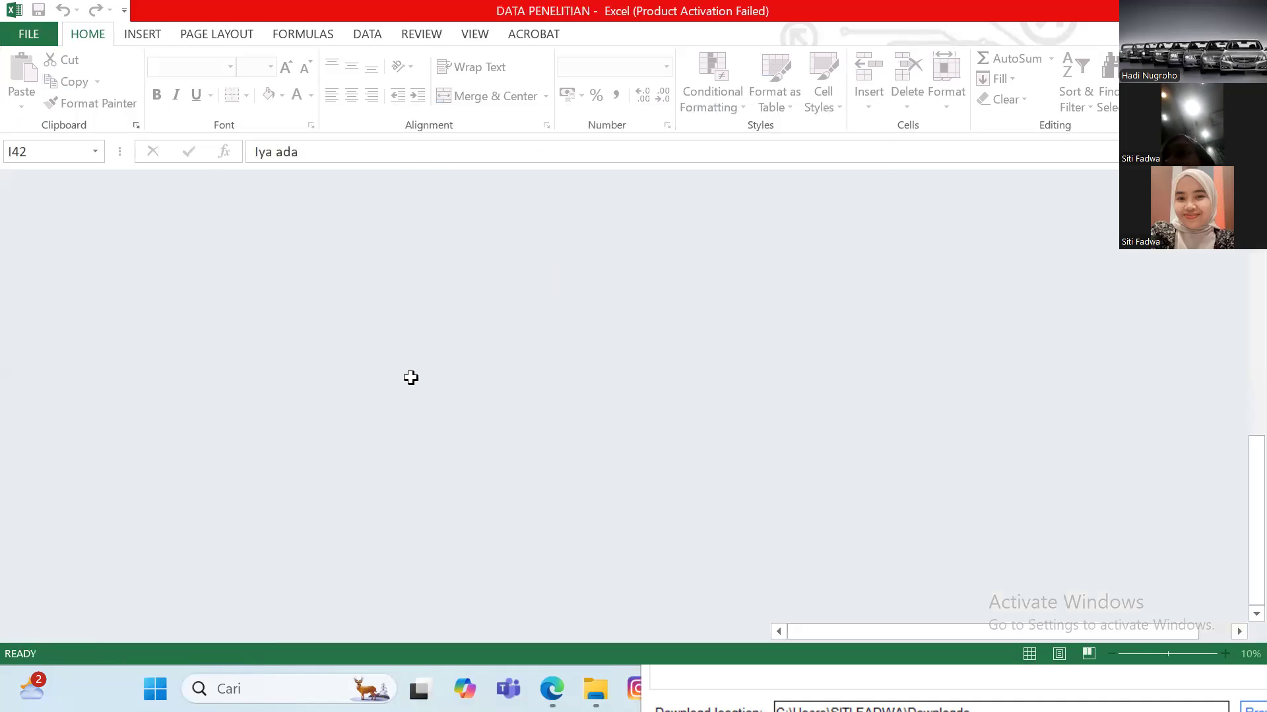
pyautogui.scroll(3, 284, 414)
pyautogui.hotkey('alt', 'Tab')
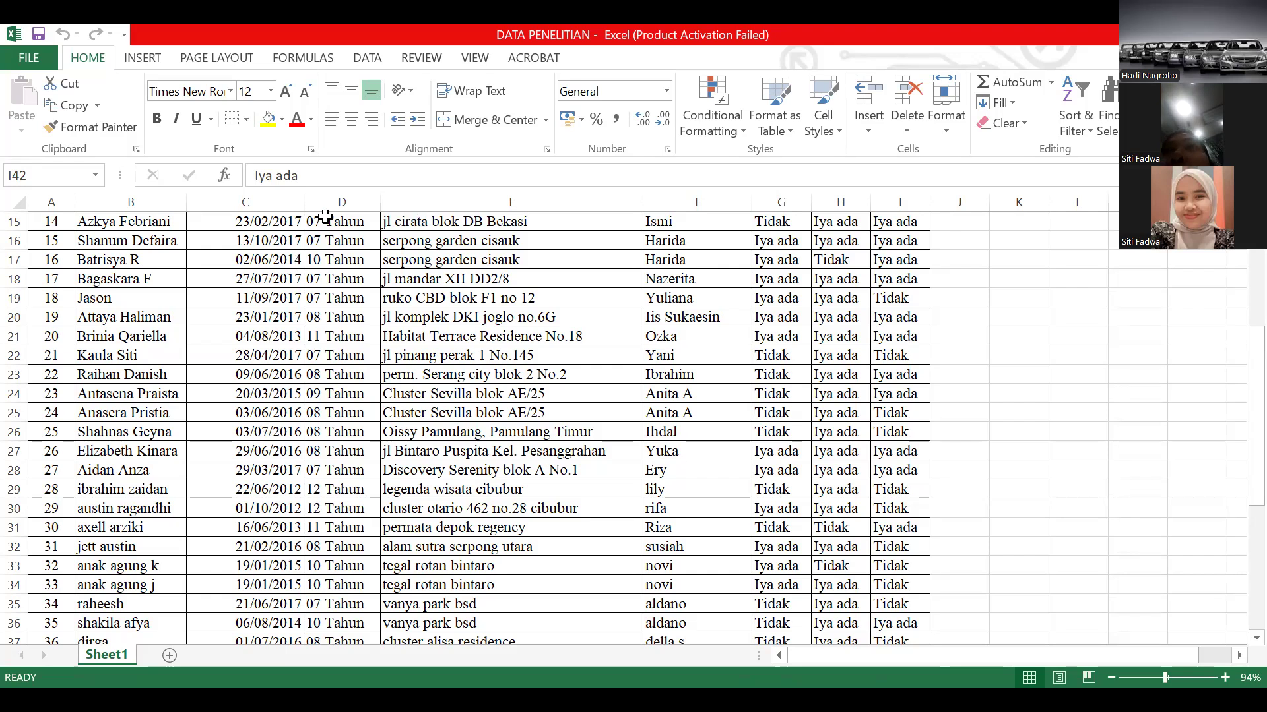
# Step: Hide the Umur column, undo the hiding, and apply Unhide to that column
pyautogui.scroll(5, 281, 239)
pyautogui.click(314, 201)
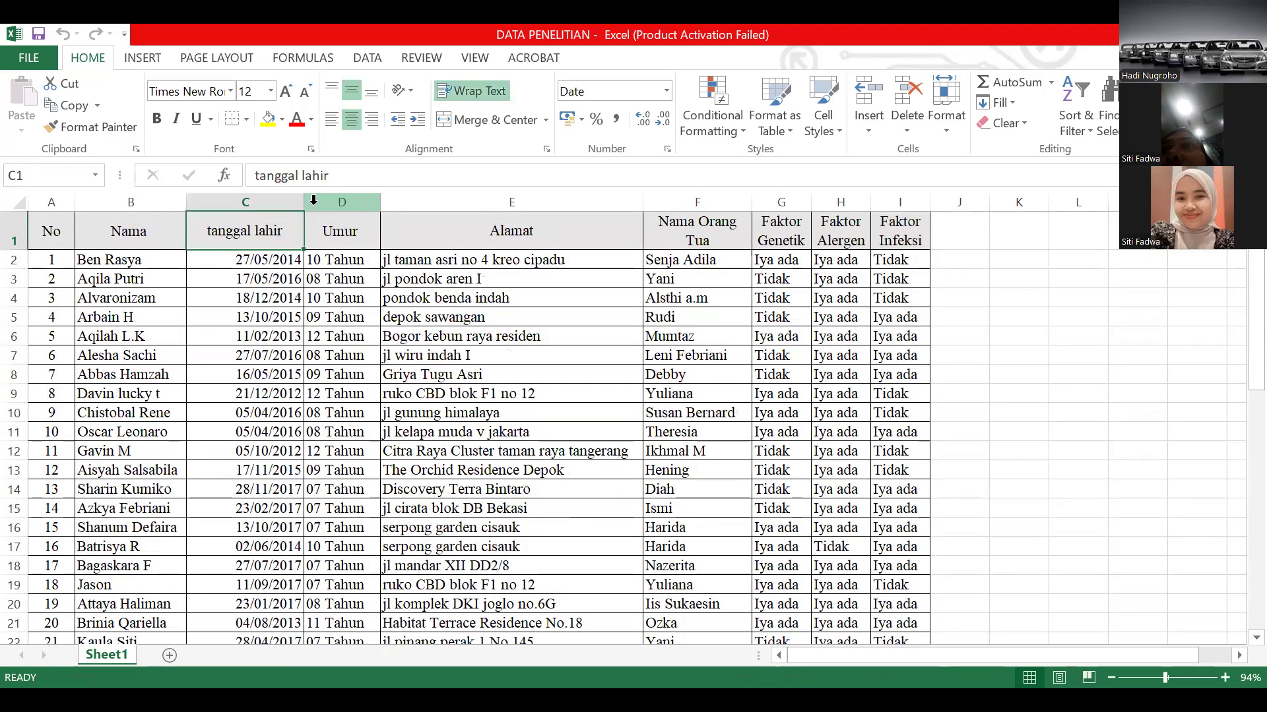
pyautogui.click(314, 204)
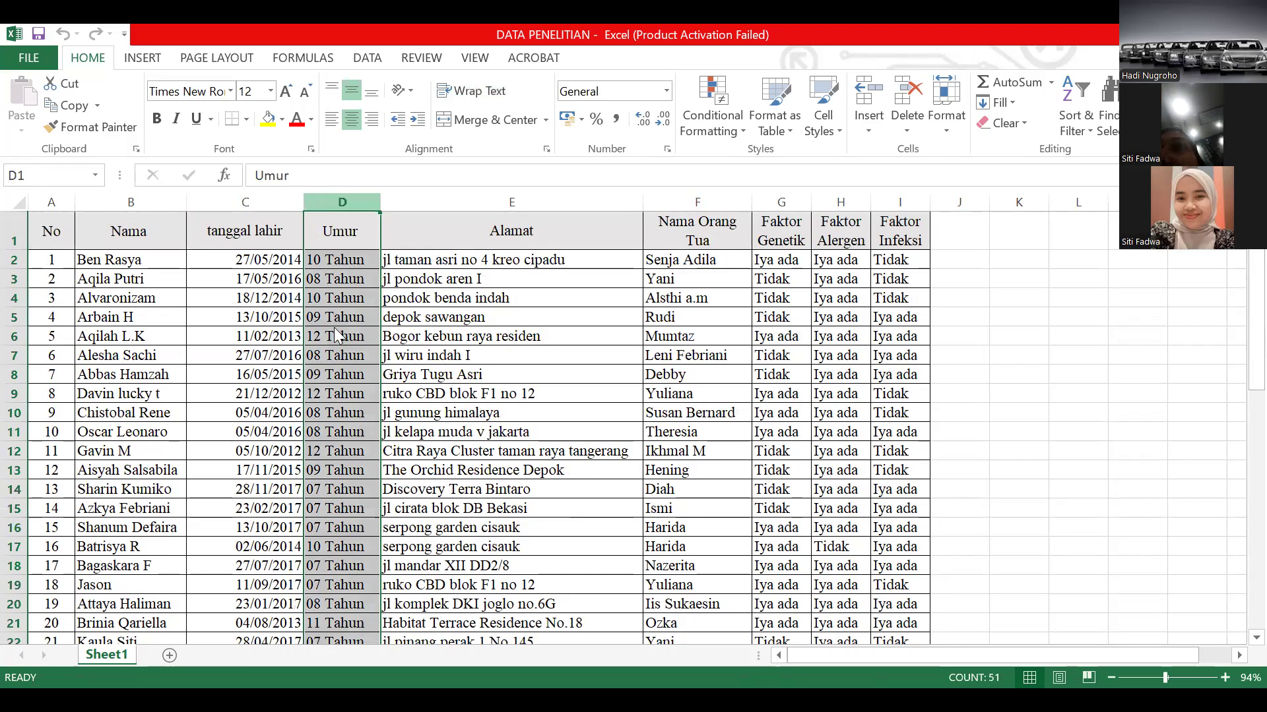
pyautogui.rightClick(314, 207)
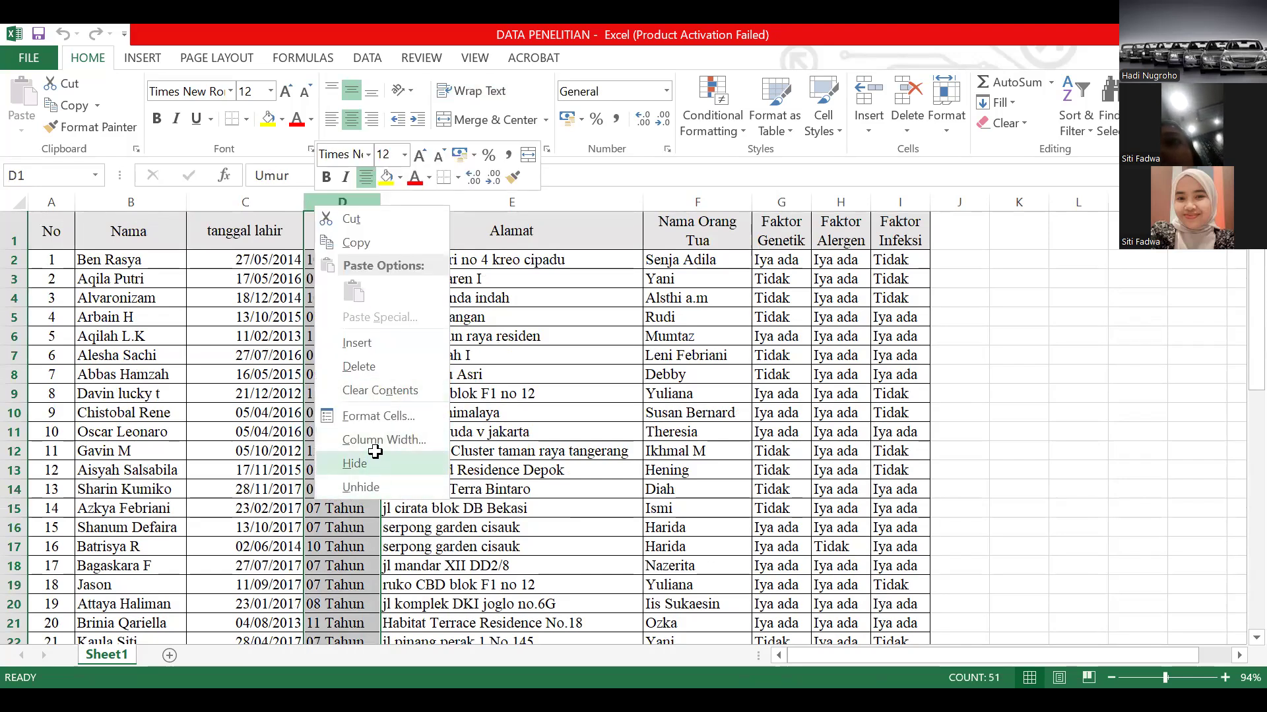
pyautogui.click(368, 459)
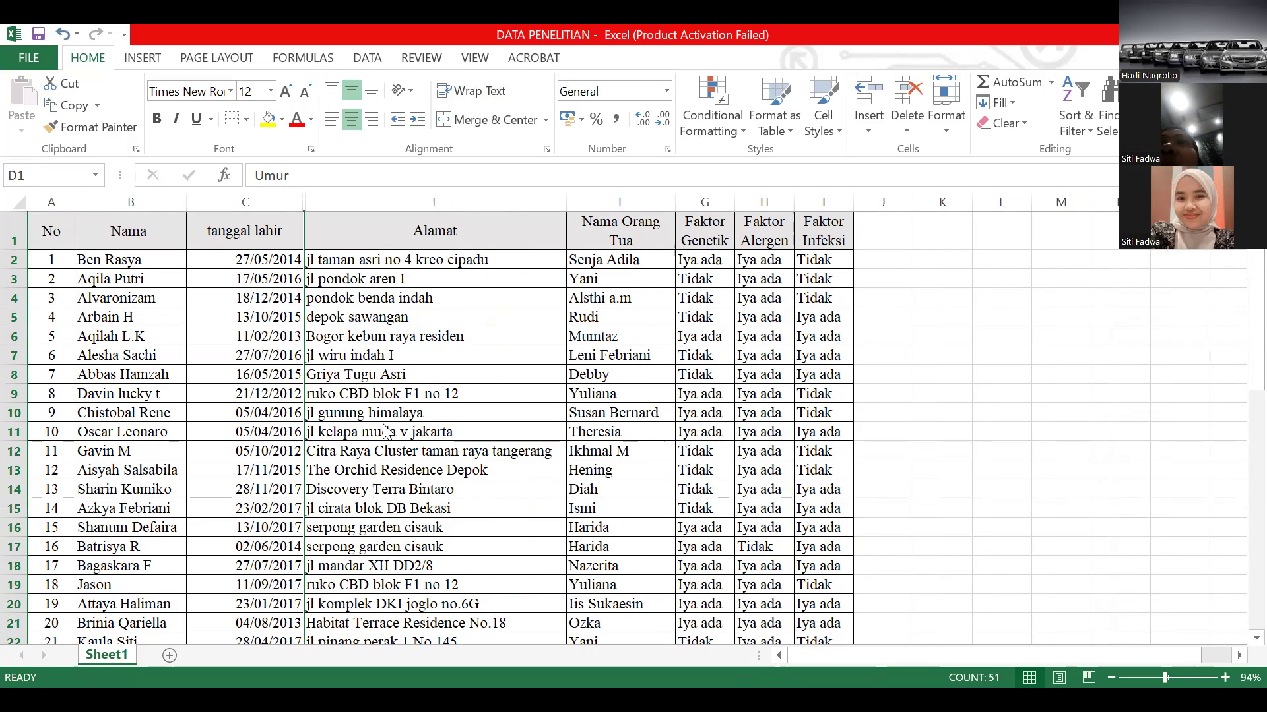
pyautogui.hotkey('ctrl', 'z')
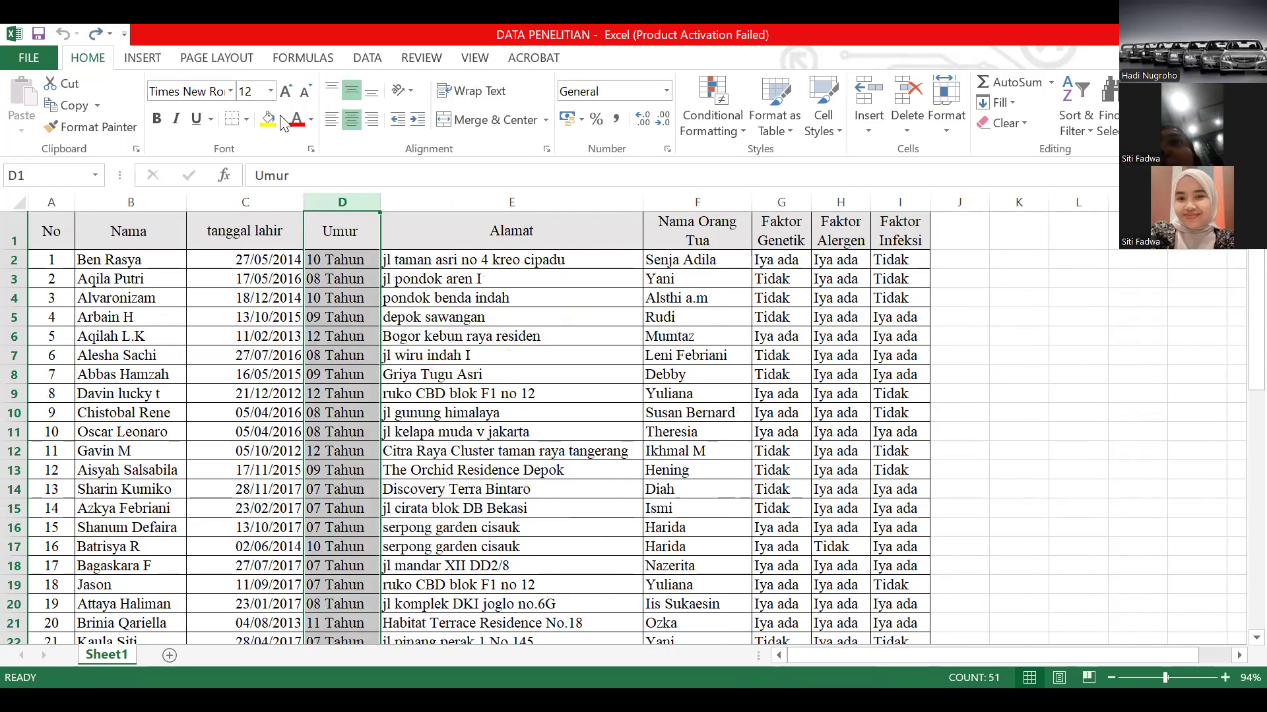
pyautogui.rightClick(353, 208)
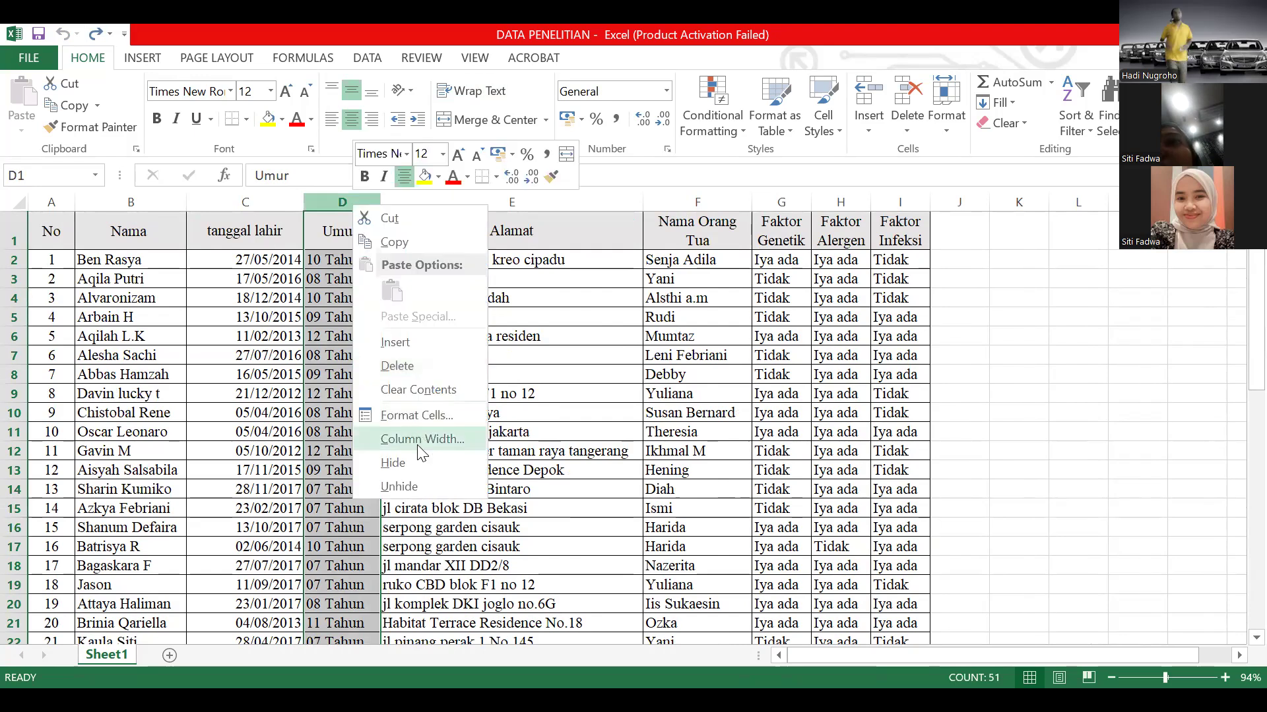
pyautogui.click(399, 488)
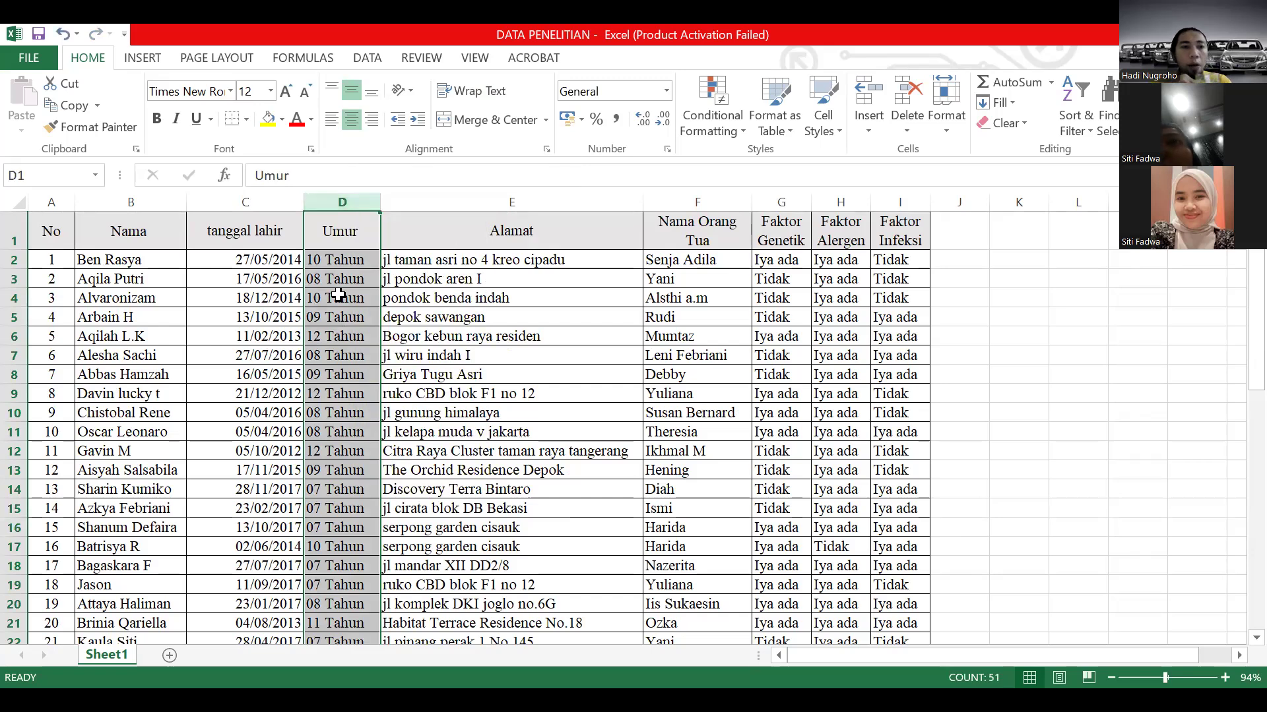
pyautogui.click(338, 297)
pyautogui.click(277, 239)
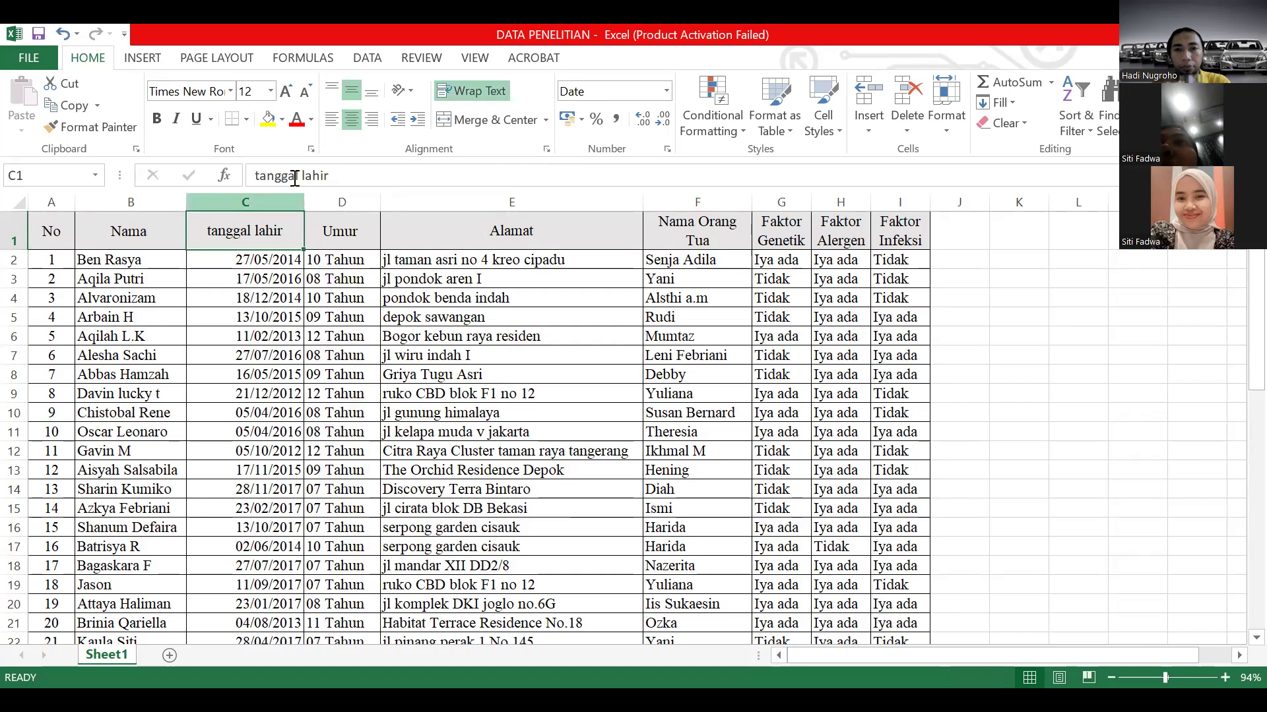
pyautogui.rightClick(271, 231)
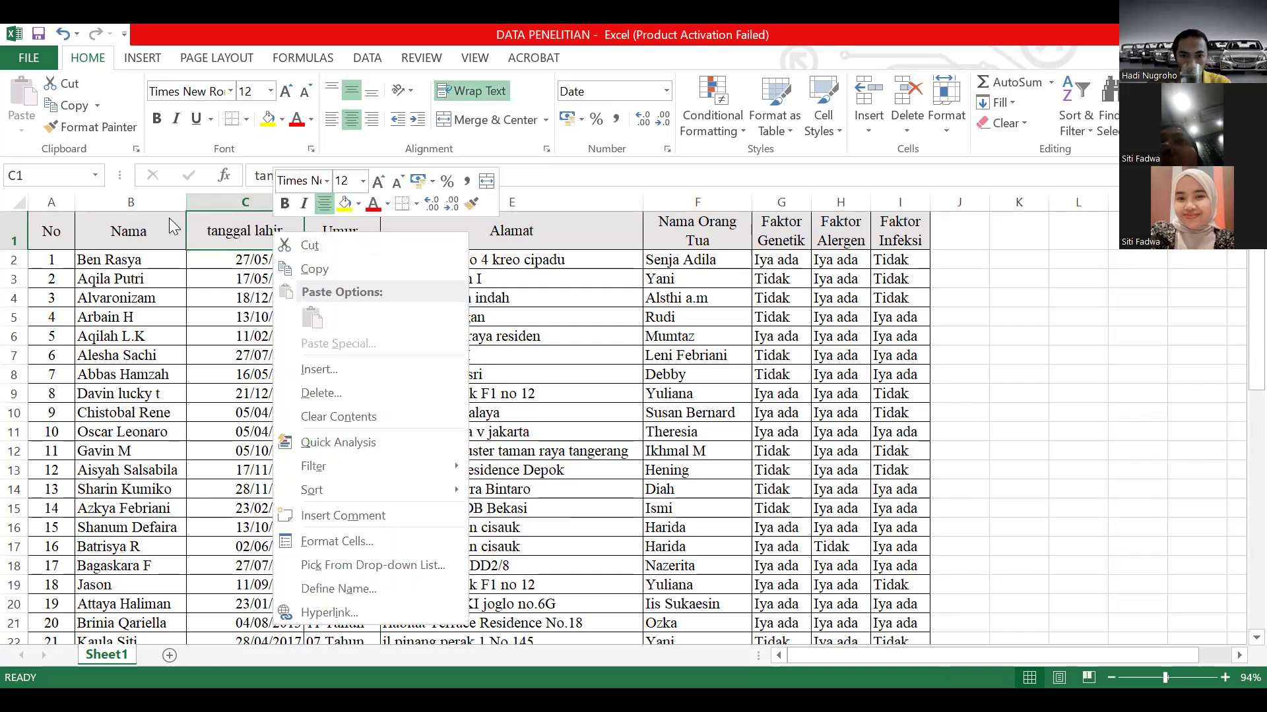
pyautogui.click(162, 228)
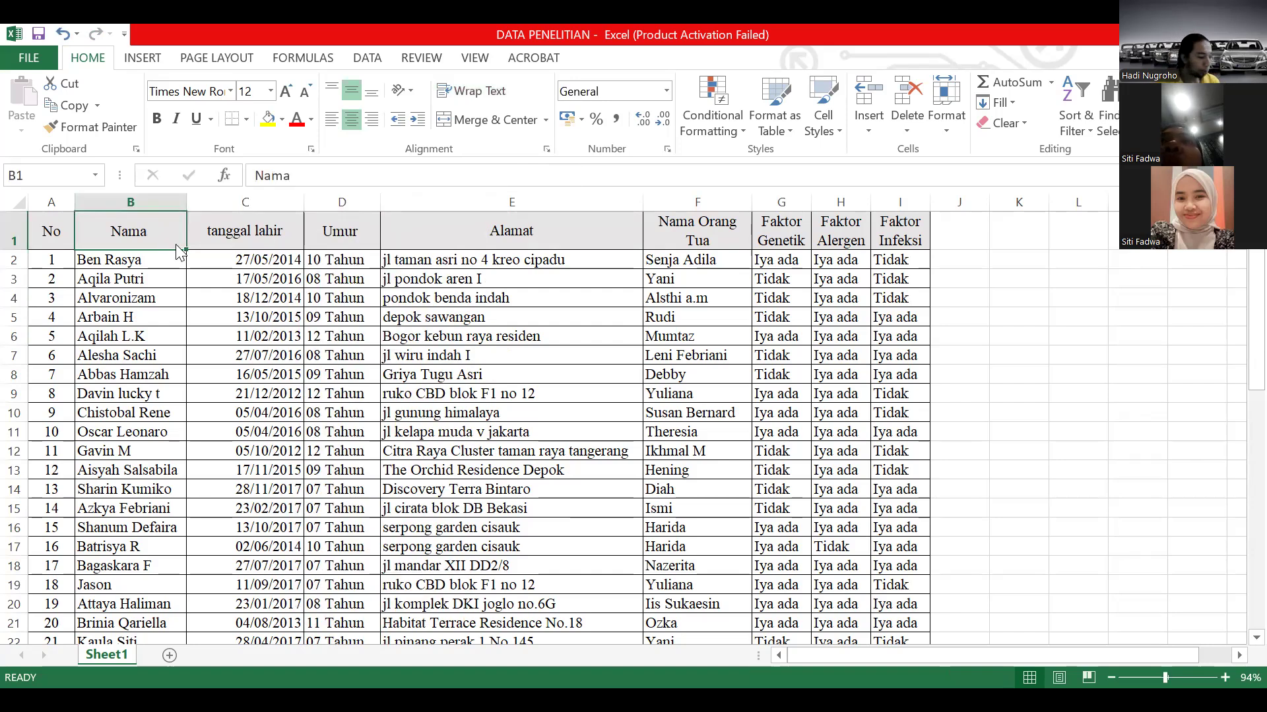
pyautogui.rightClick(159, 231)
pyautogui.rightClick(156, 207)
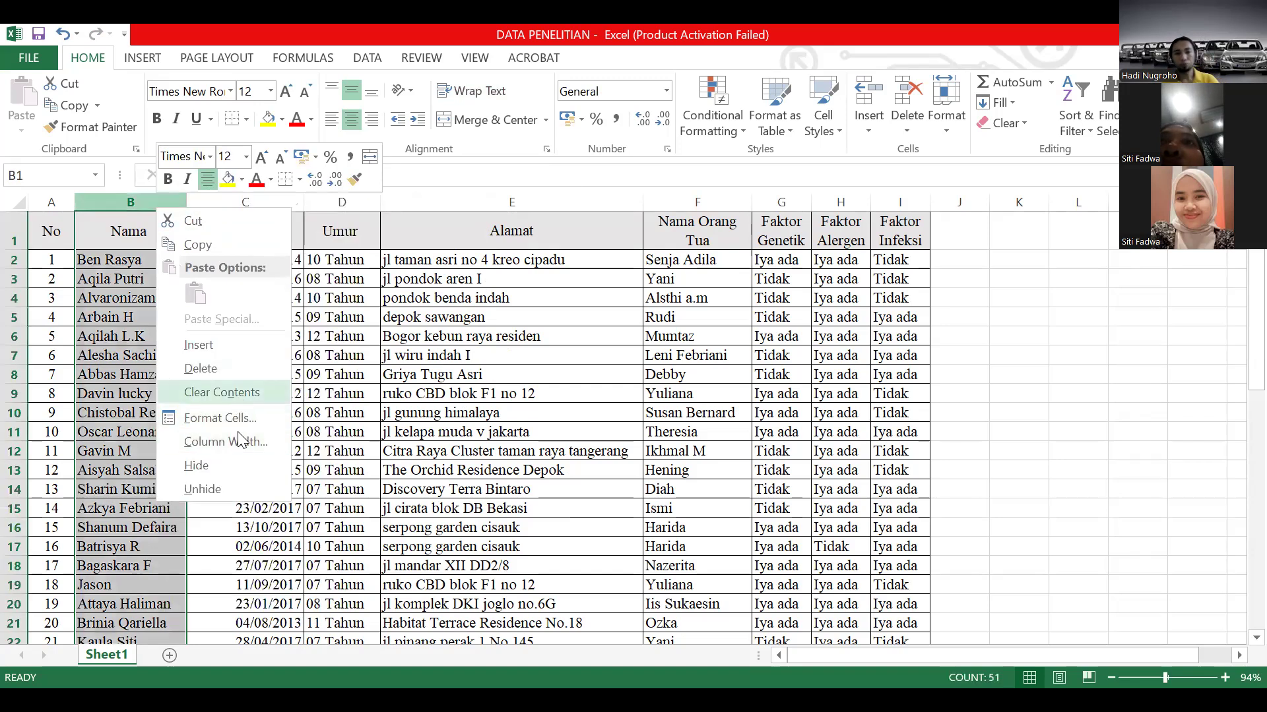
pyautogui.click(118, 297)
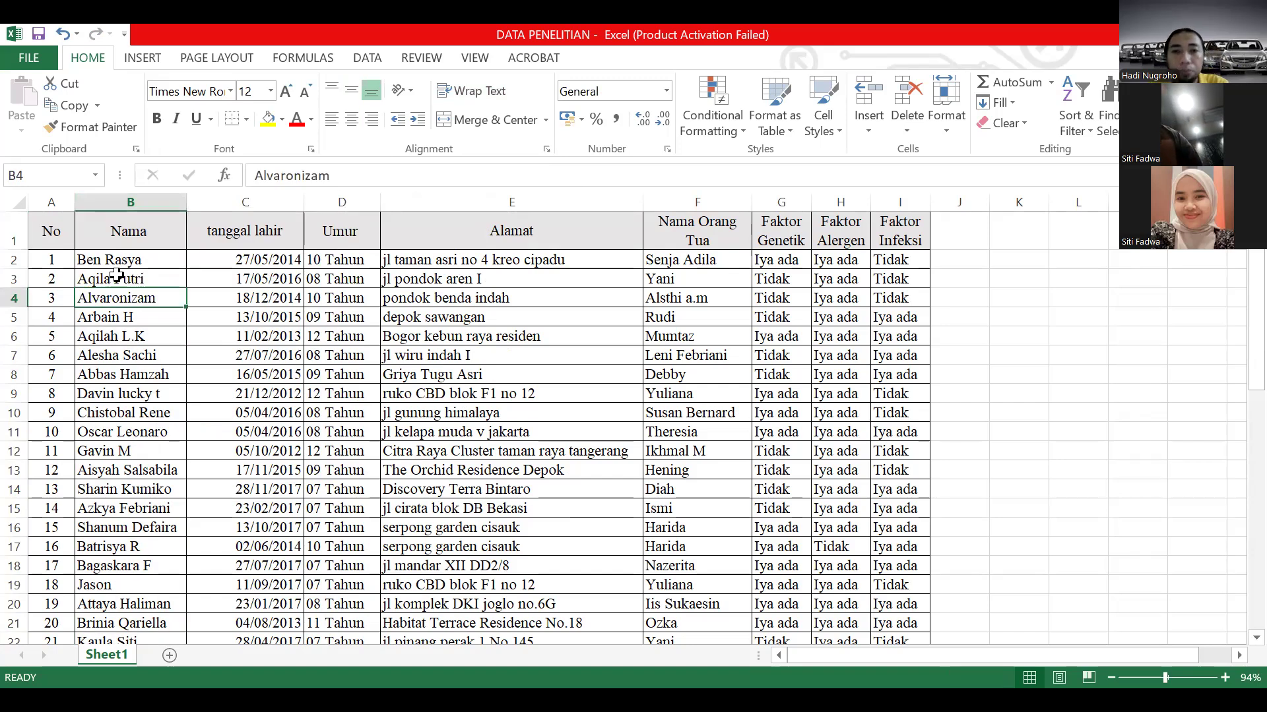
pyautogui.click(145, 232)
pyautogui.click(151, 201)
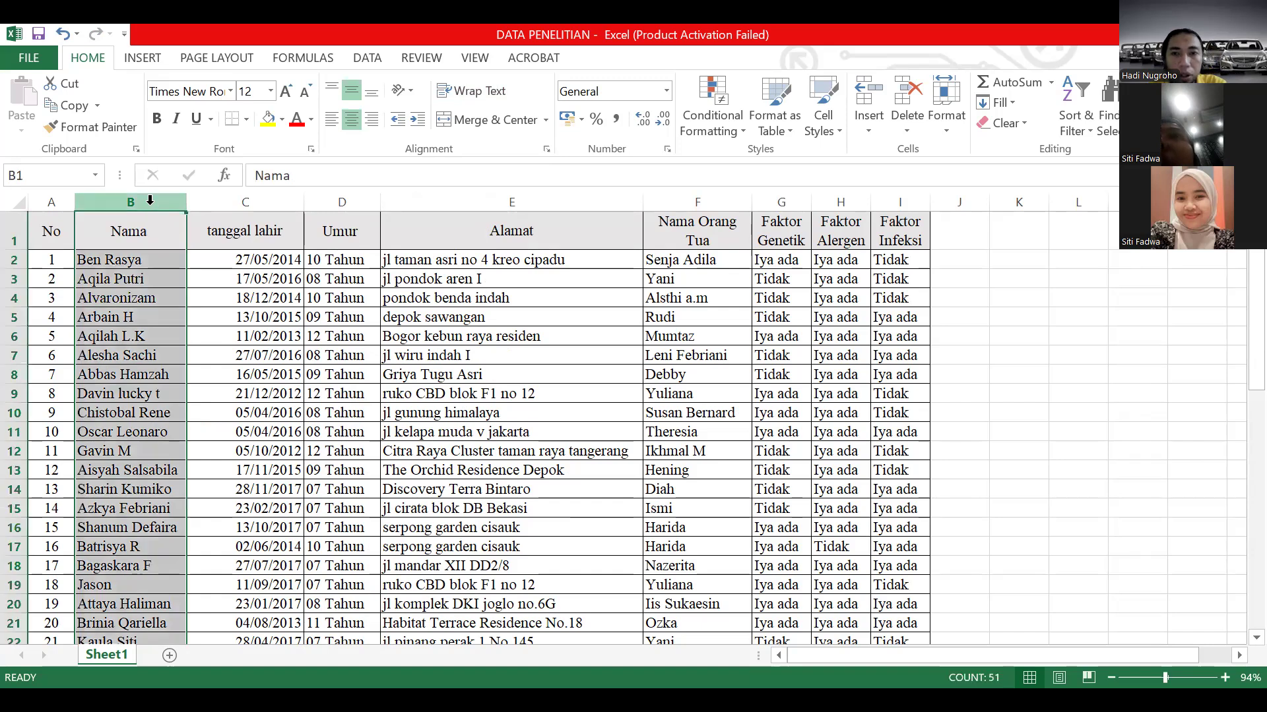
pyautogui.rightClick(152, 205)
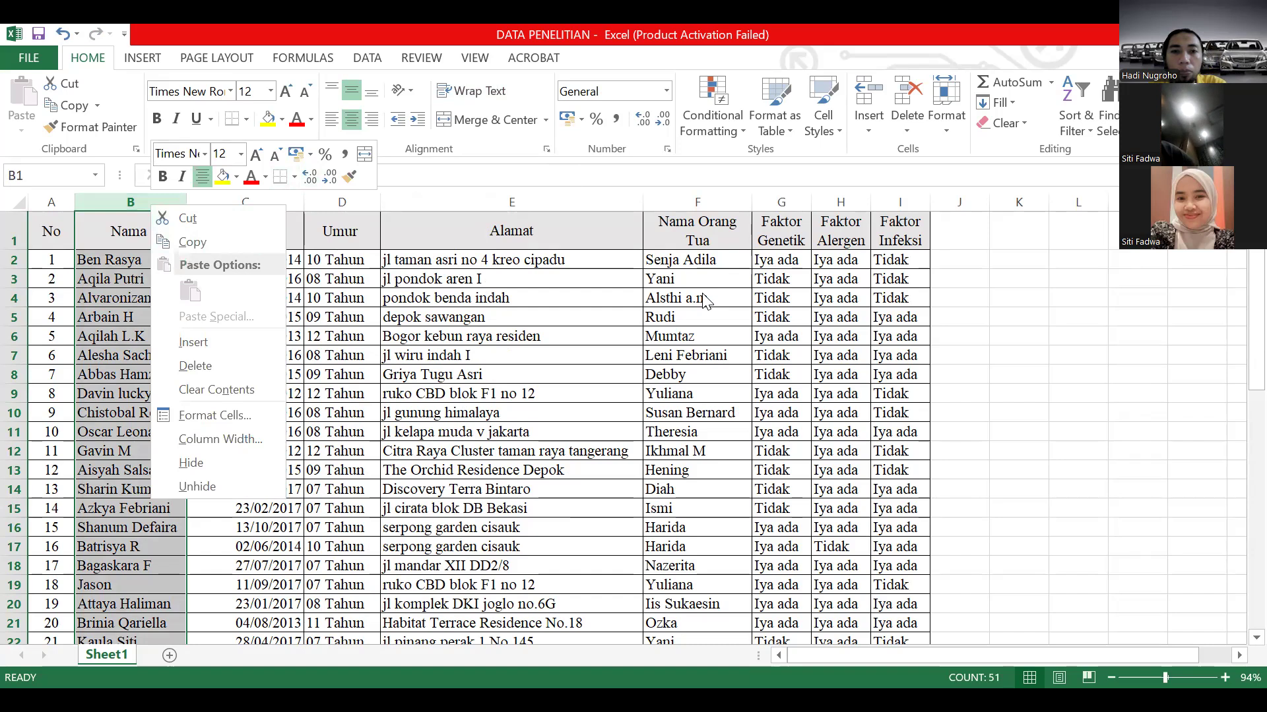
pyautogui.click(790, 259)
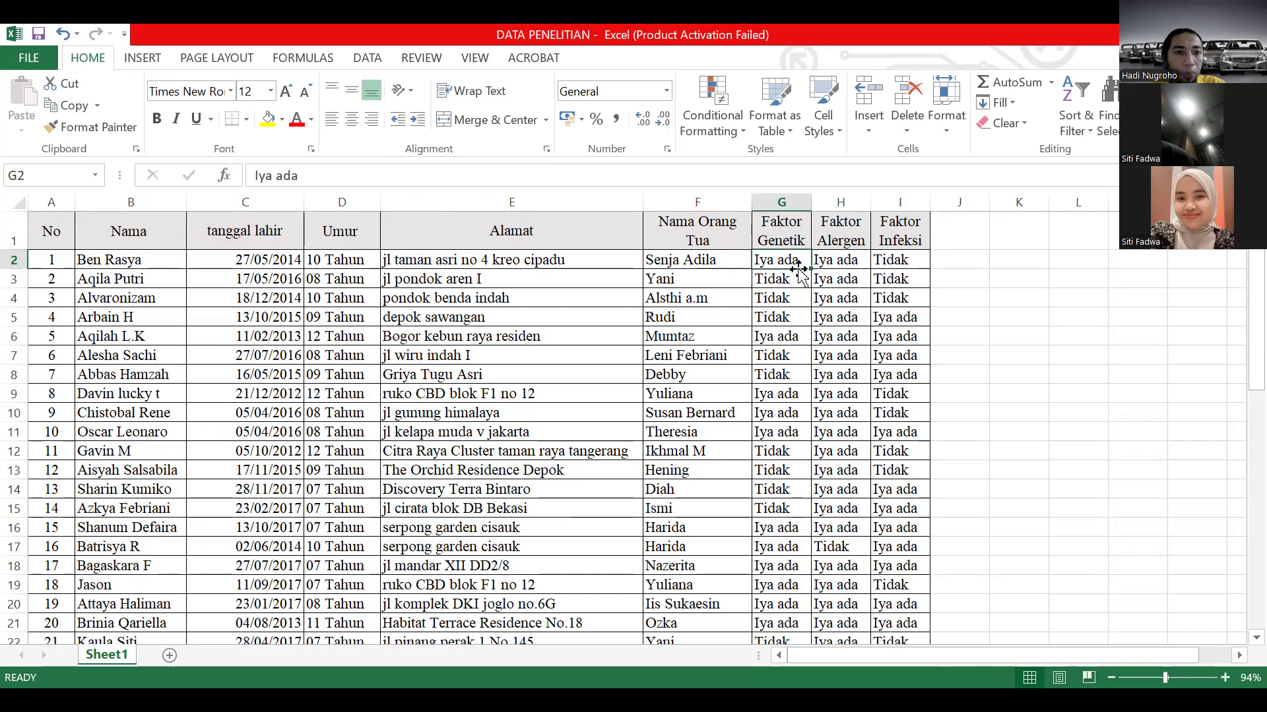
pyautogui.click(839, 262)
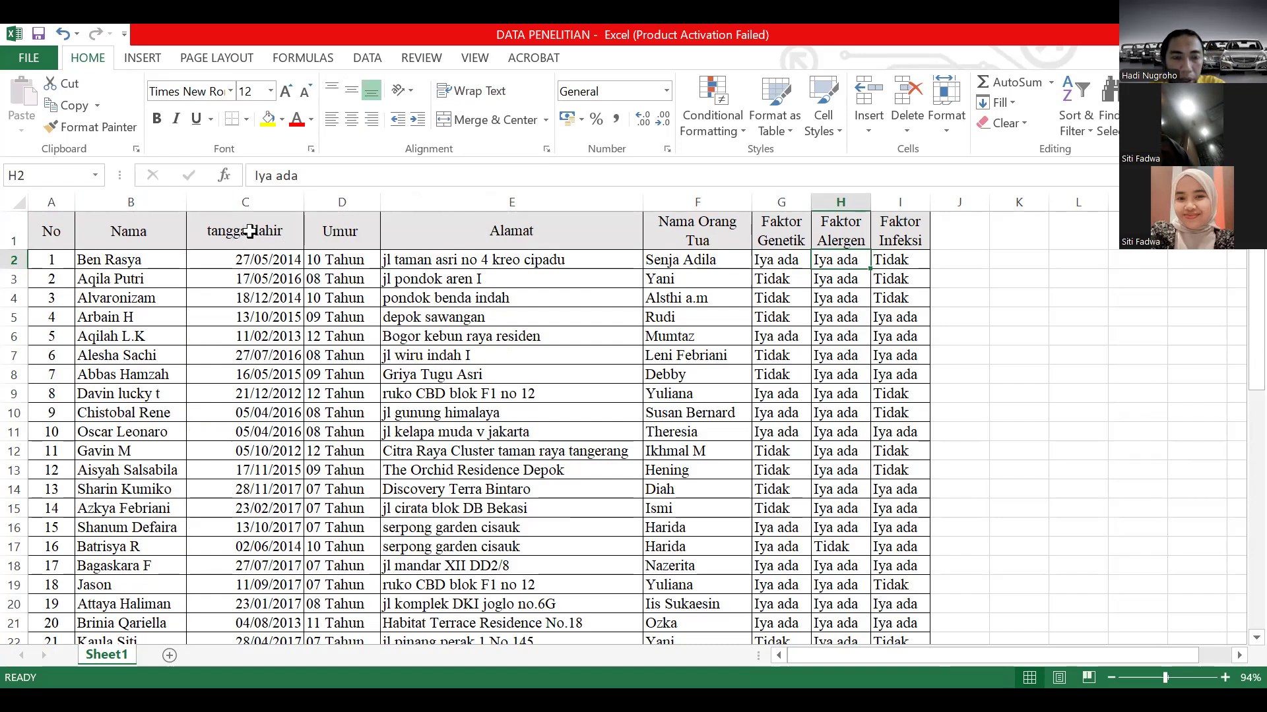
pyautogui.click(207, 232)
pyautogui.click(229, 196)
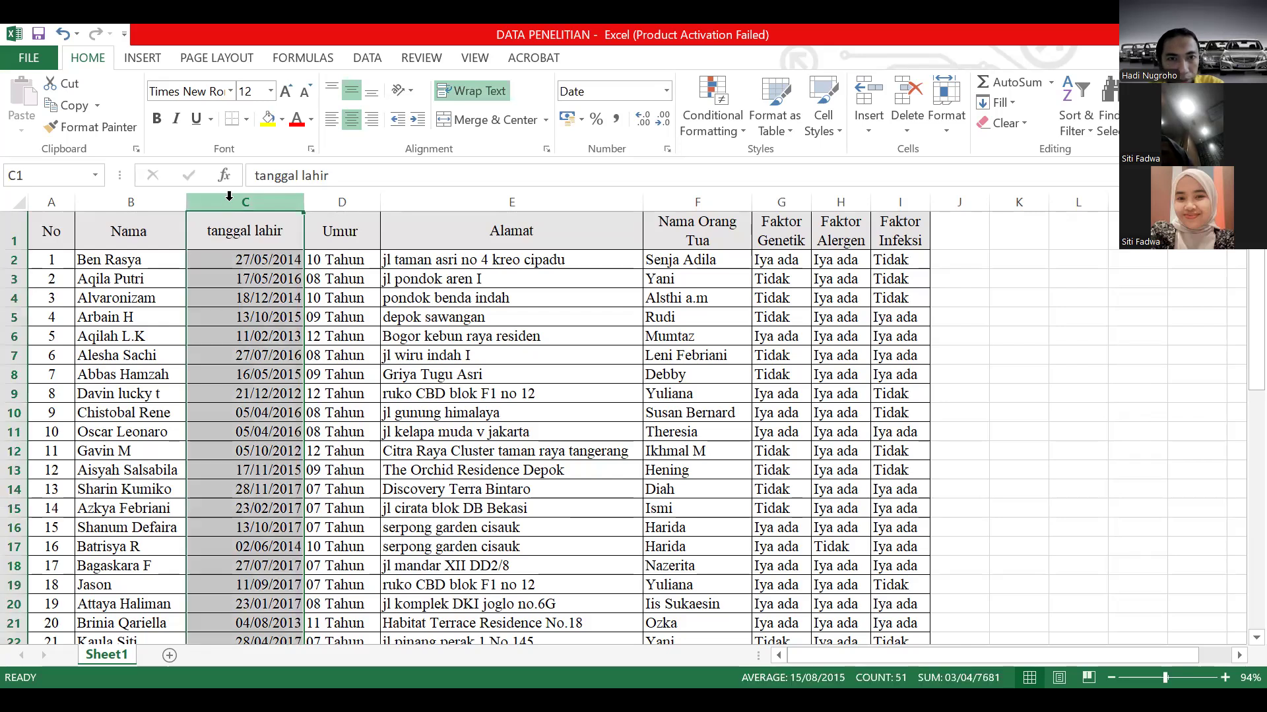
pyautogui.rightClick(230, 203)
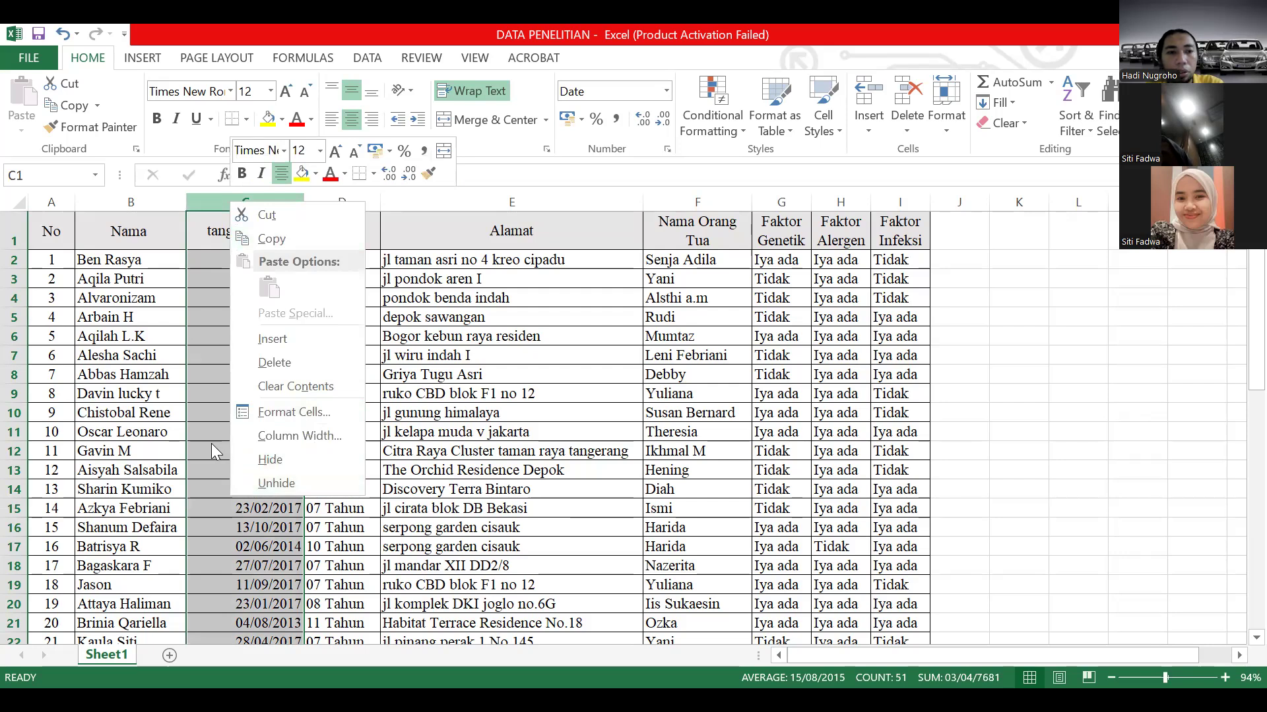
pyautogui.press('Escape')
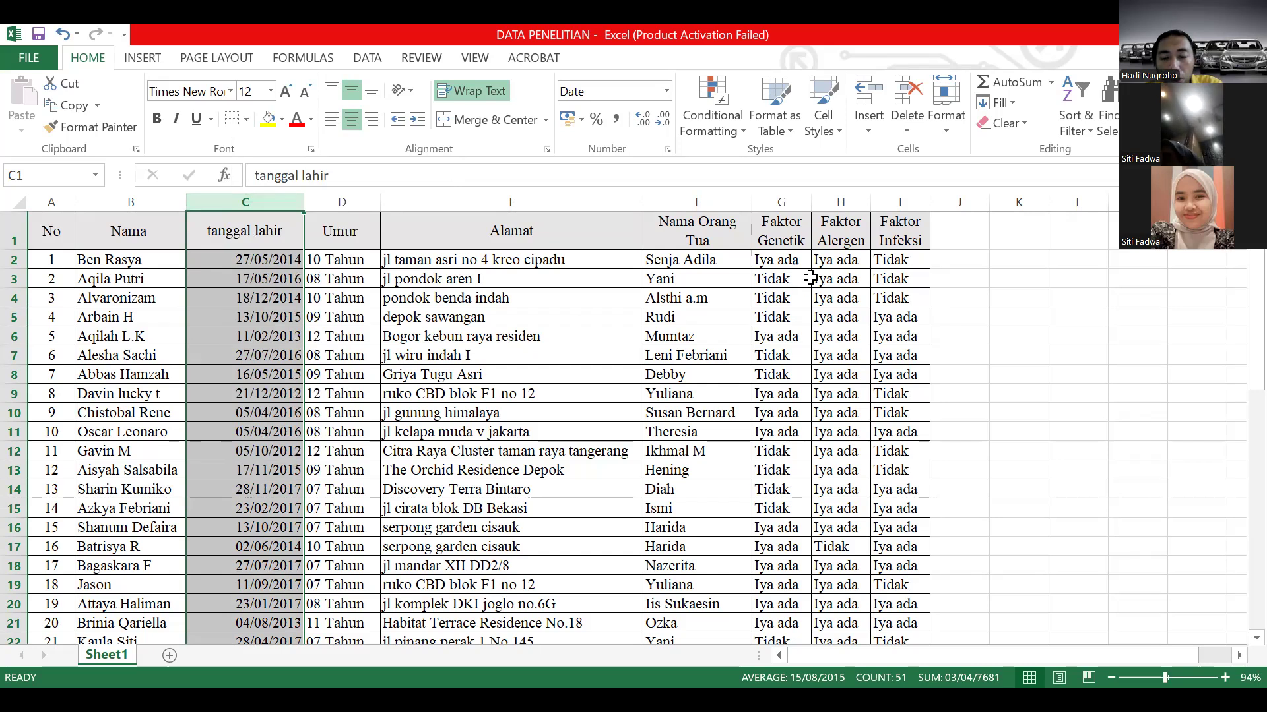
# Step: Slightly widen the Faktor Alergen and Faktor Infeksi columns
pyautogui.click(853, 262)
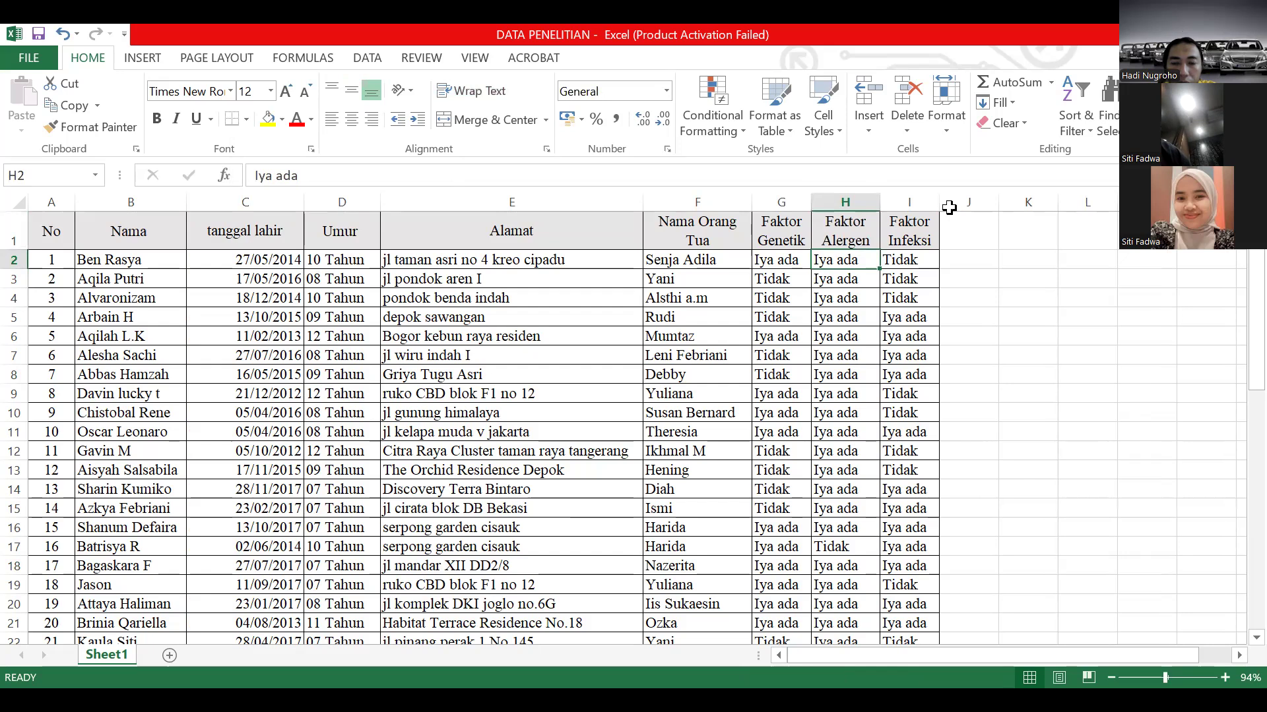
pyautogui.doubleClick(940, 206)
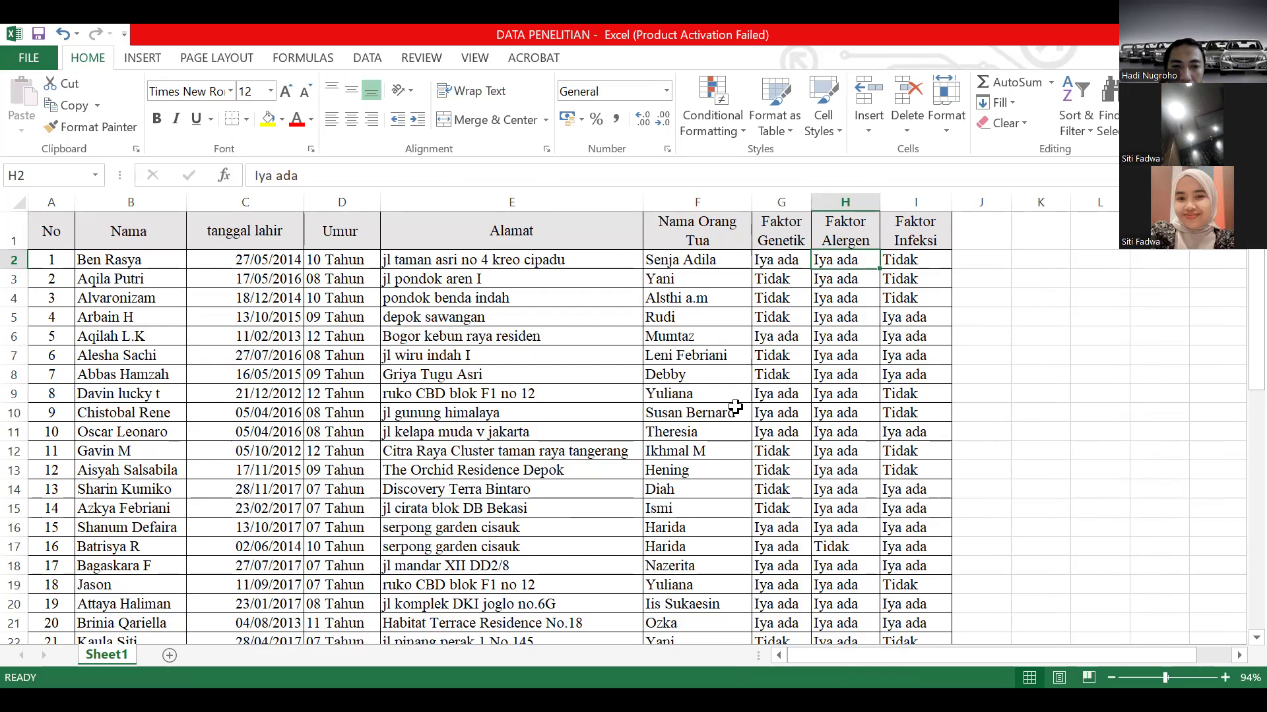
pyautogui.scroll(-1, 736, 409)
pyautogui.scroll(1, 736, 409)
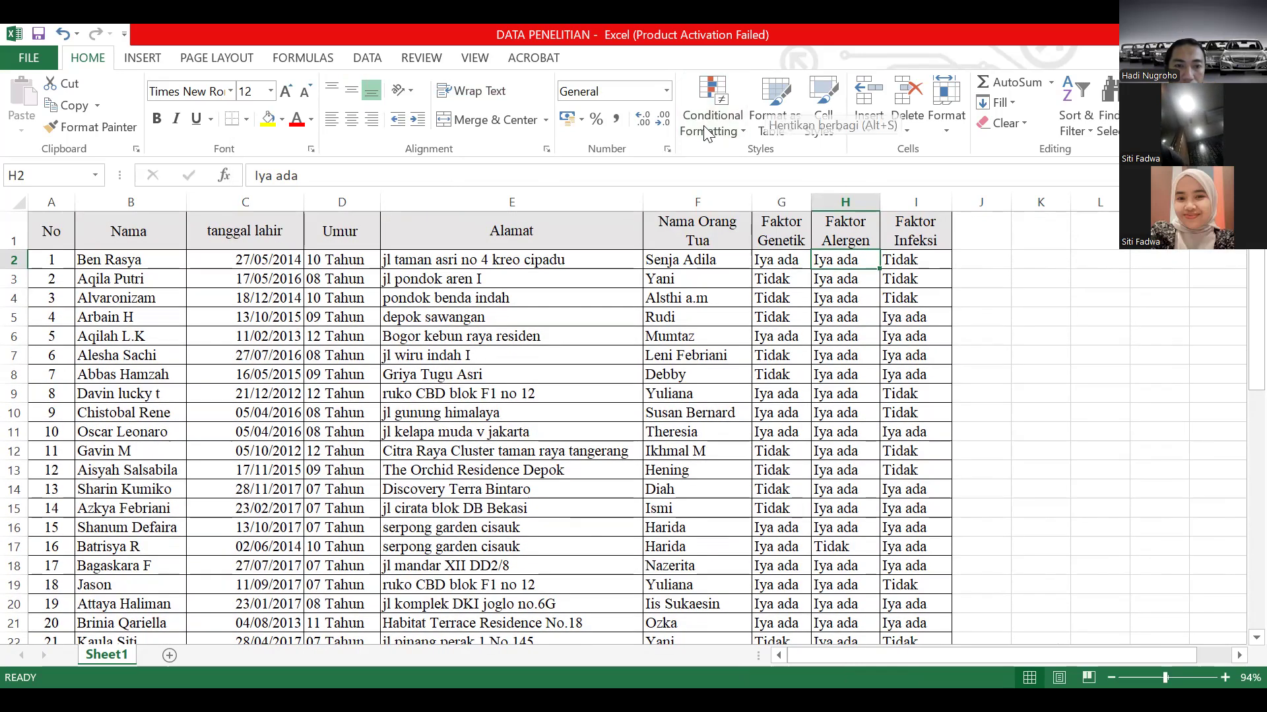
# Step: Stop the screen share, exit the slide show, and switch to Excel with a new blank workbook
pyautogui.hotkey('alt', 's')
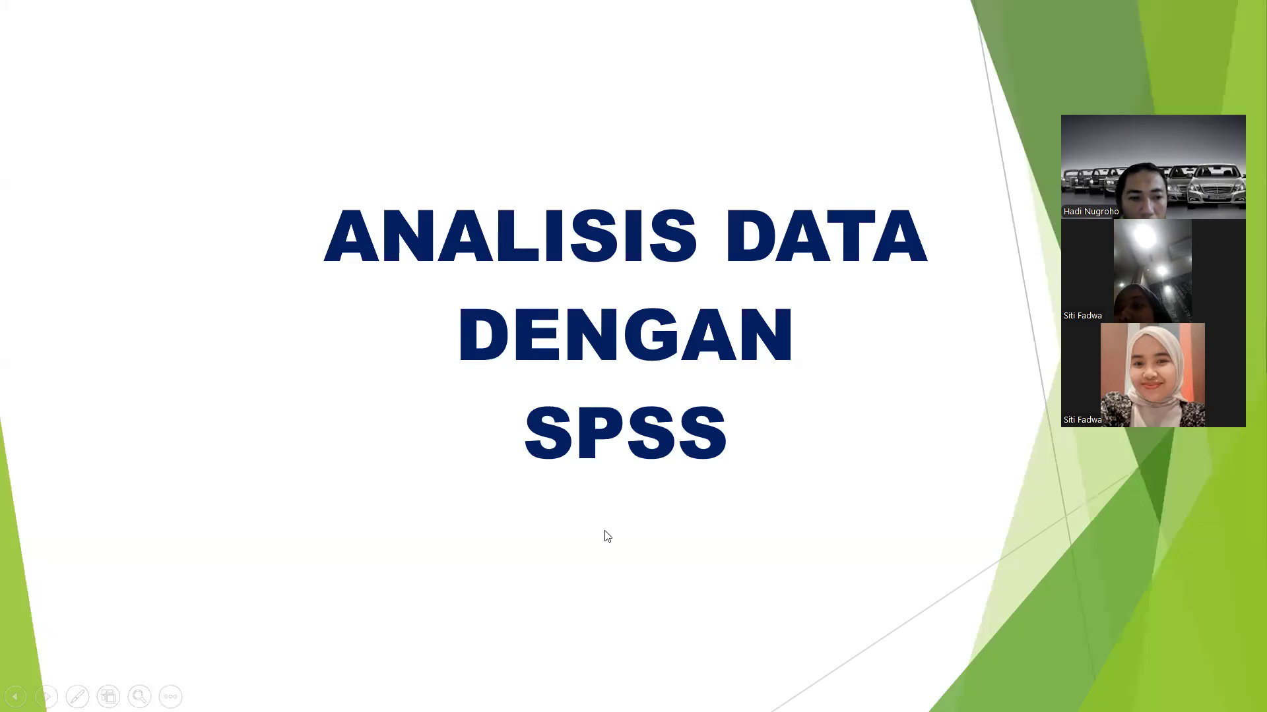
pyautogui.press('Escape')
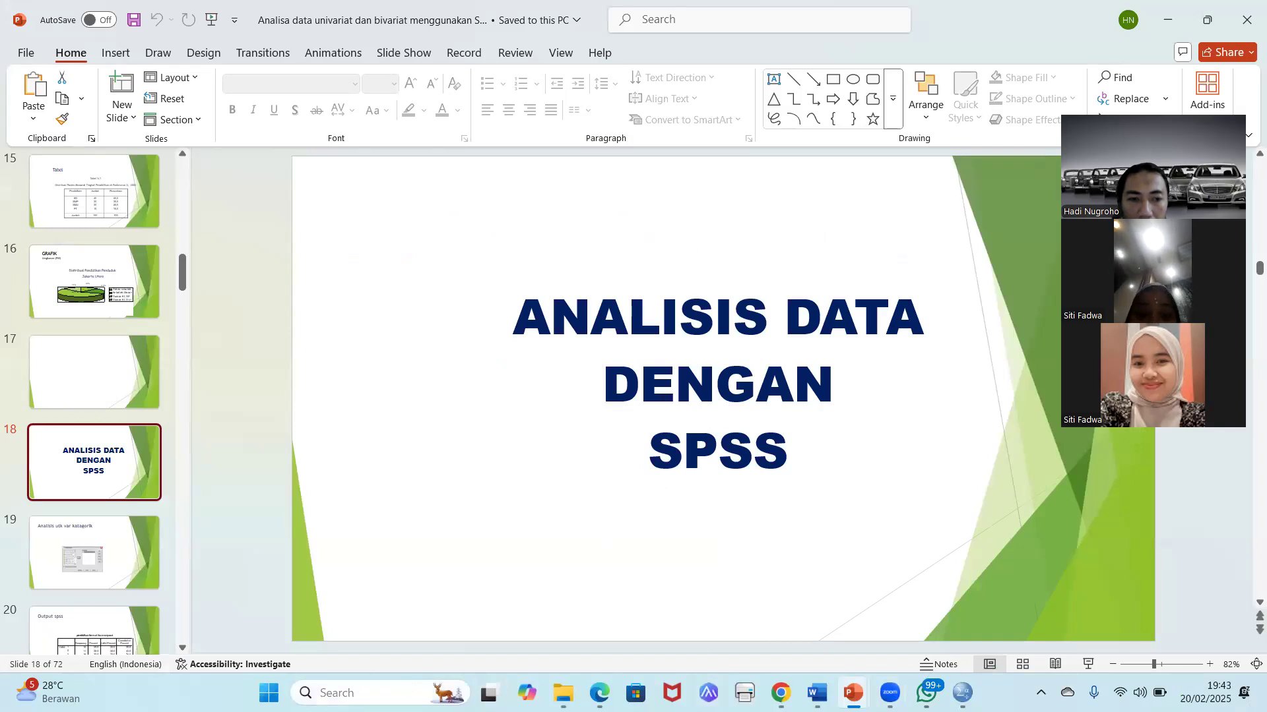
pyautogui.click(349, 693)
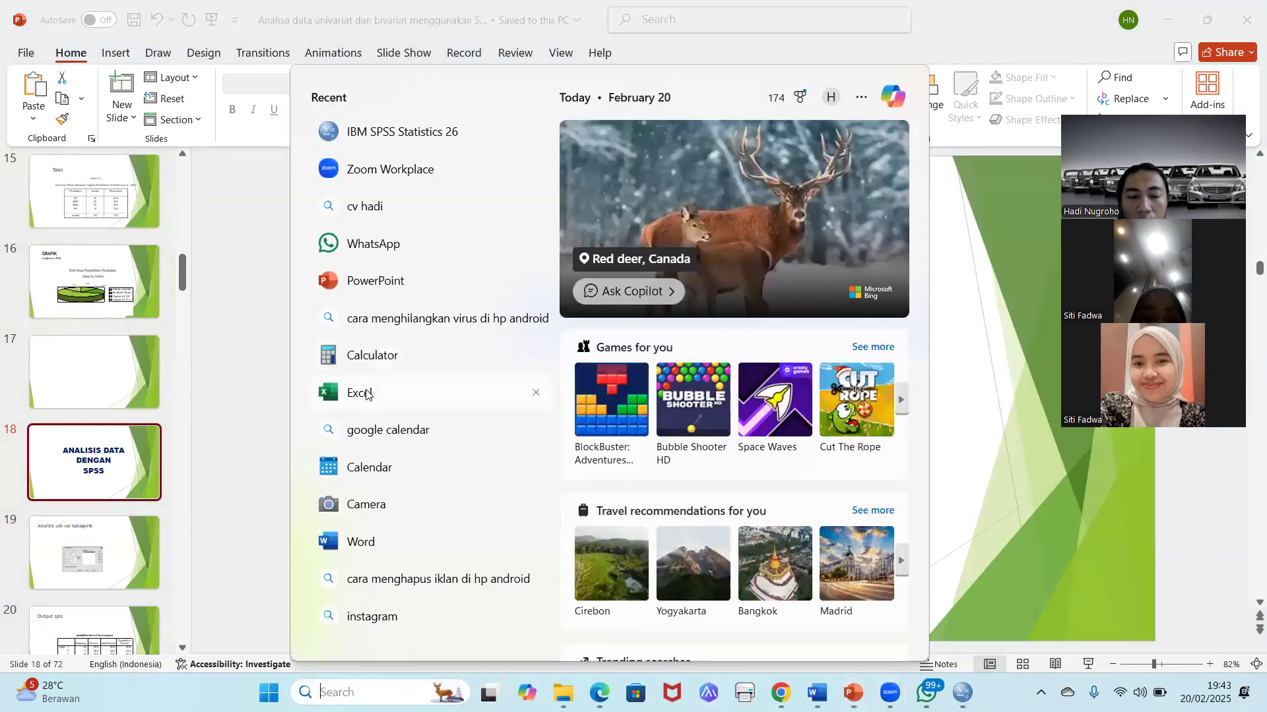
pyautogui.click(368, 394)
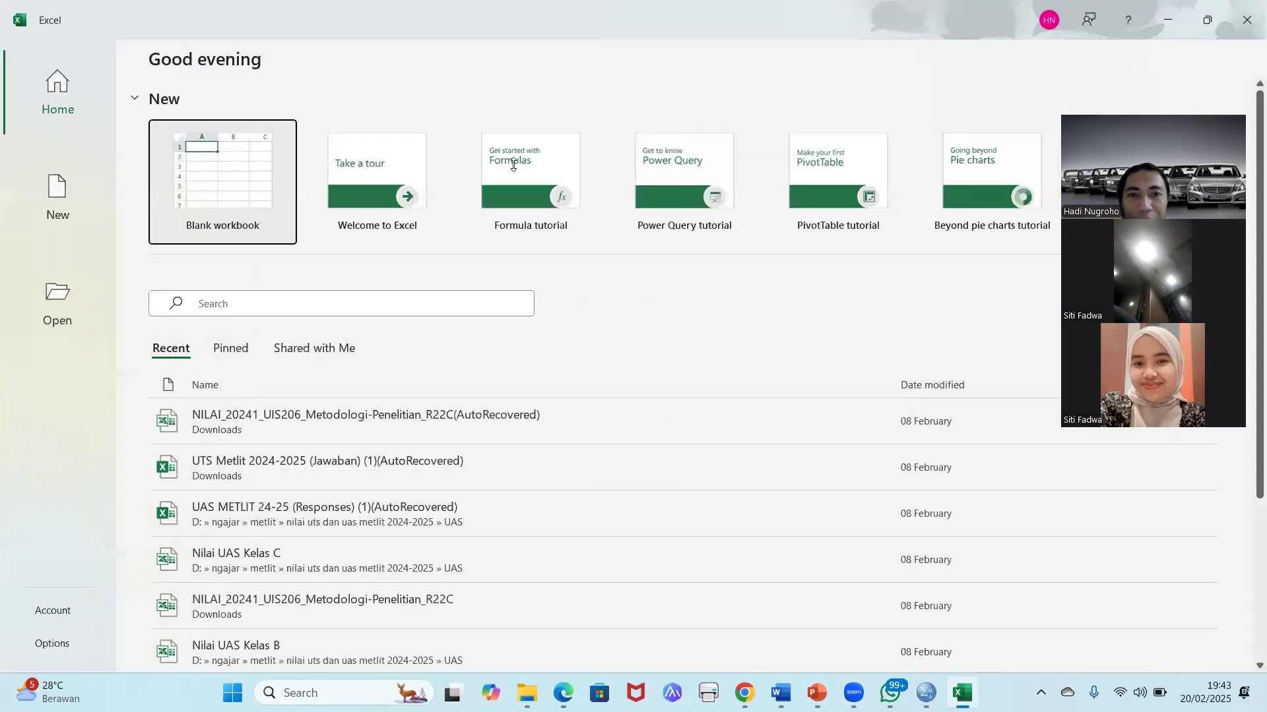
pyautogui.click(229, 207)
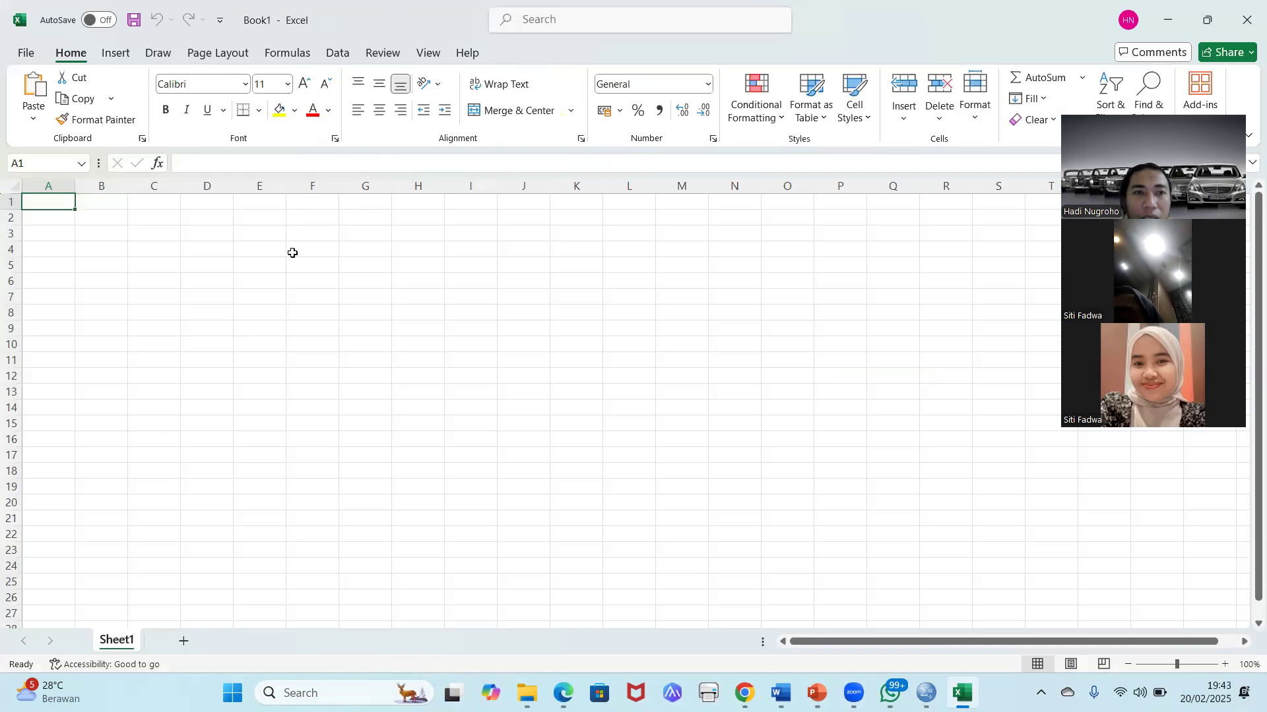
# Step: Enter the label "alergen" in cell F4 of the blank sheet
pyautogui.click(315, 247)
pyautogui.write('alergen')
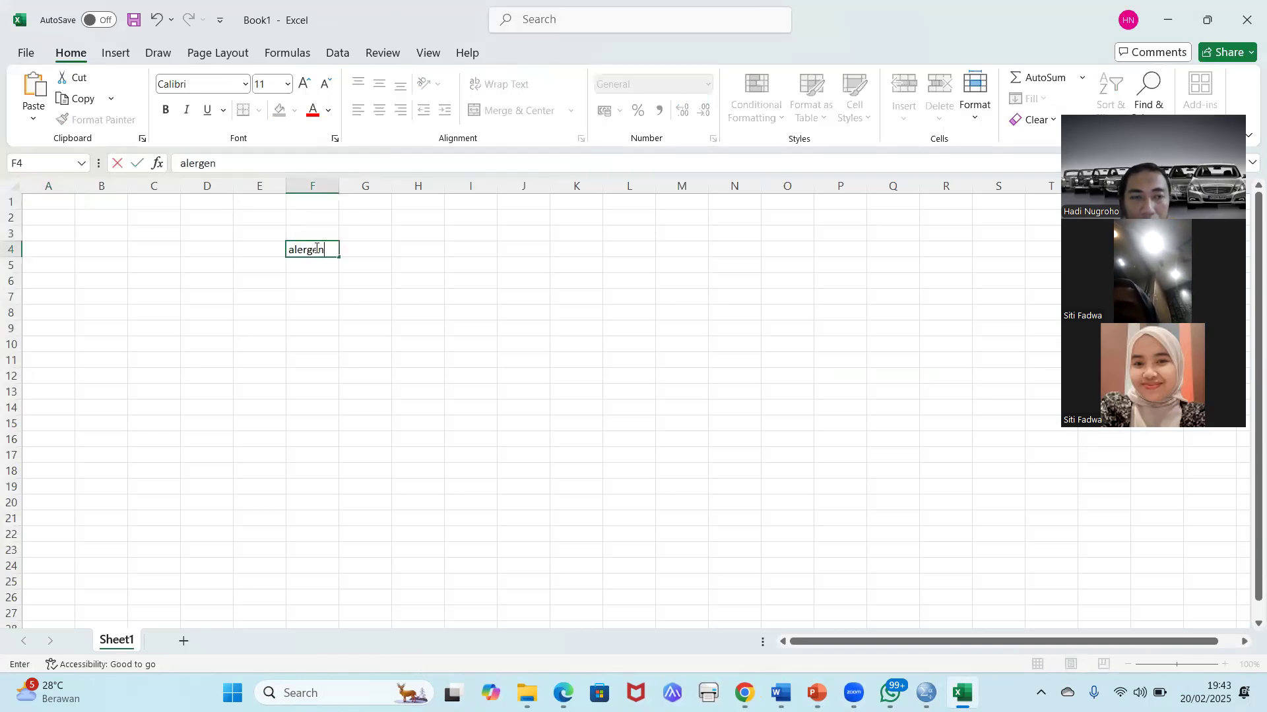
pyautogui.click(524, 328)
# Step: Enter the allergen item headings "1. tomat" in cell D5 and "2. tungau" in cell E5
pyautogui.scroll(5, 523, 328)
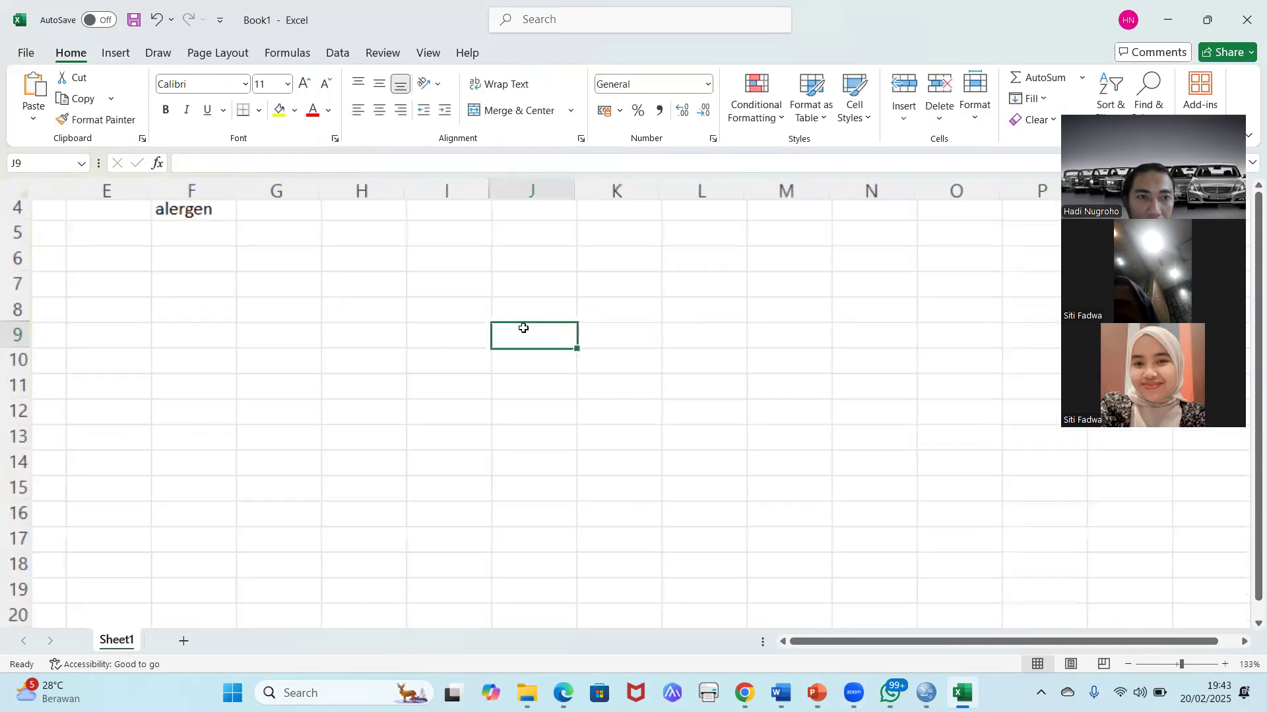
pyautogui.scroll(1, 315, 308)
pyautogui.hscroll(-2, 315, 306)
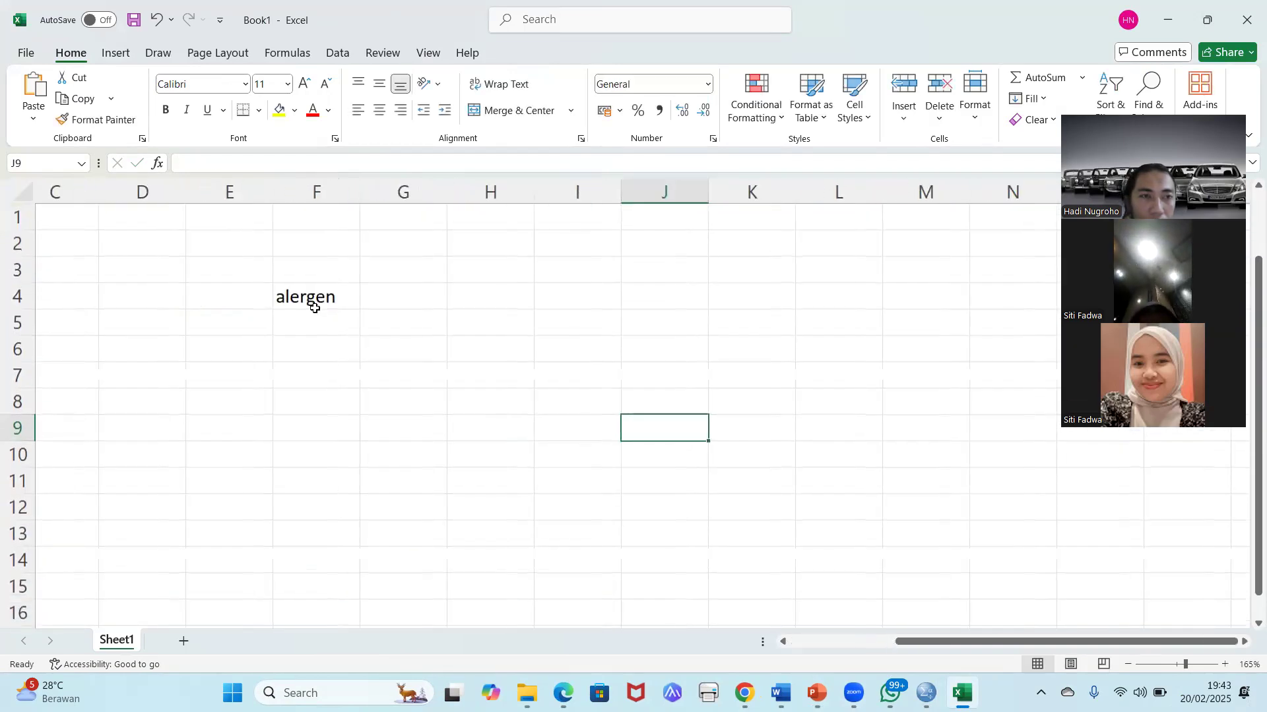
pyautogui.click(150, 321)
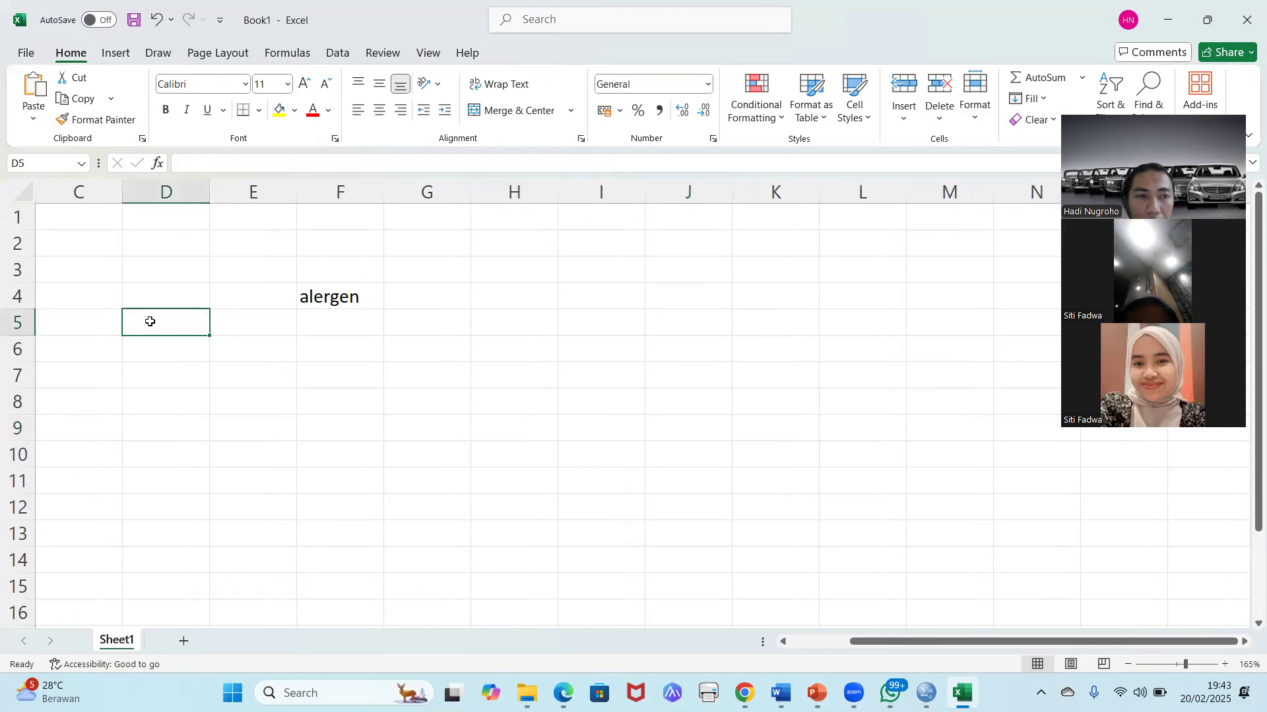
pyautogui.write('1.')
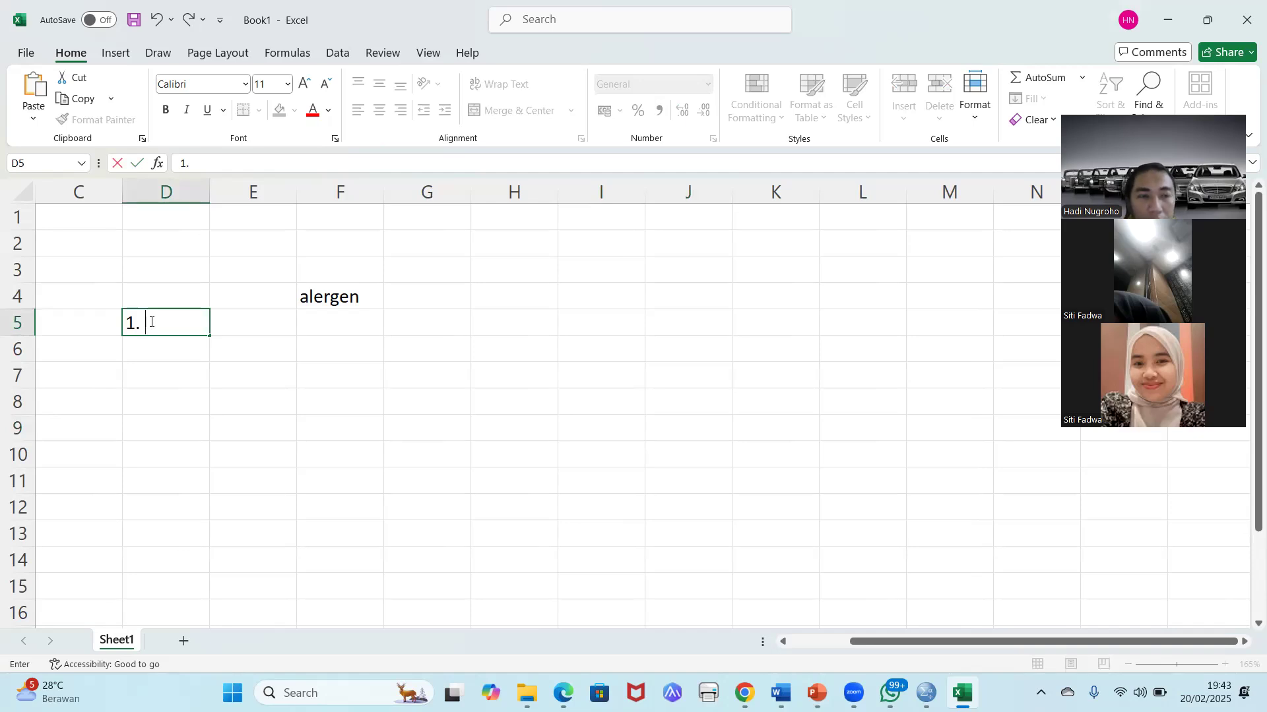
pyautogui.write(' tomat')
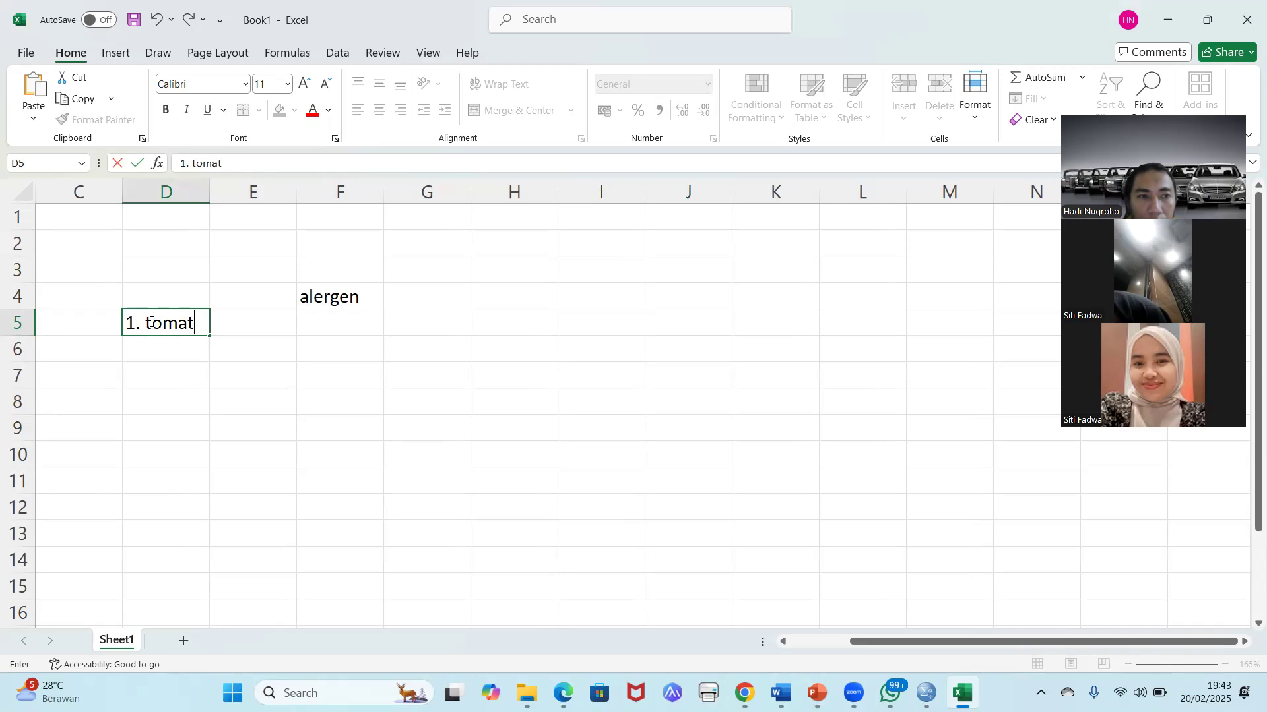
pyautogui.press('Tab')
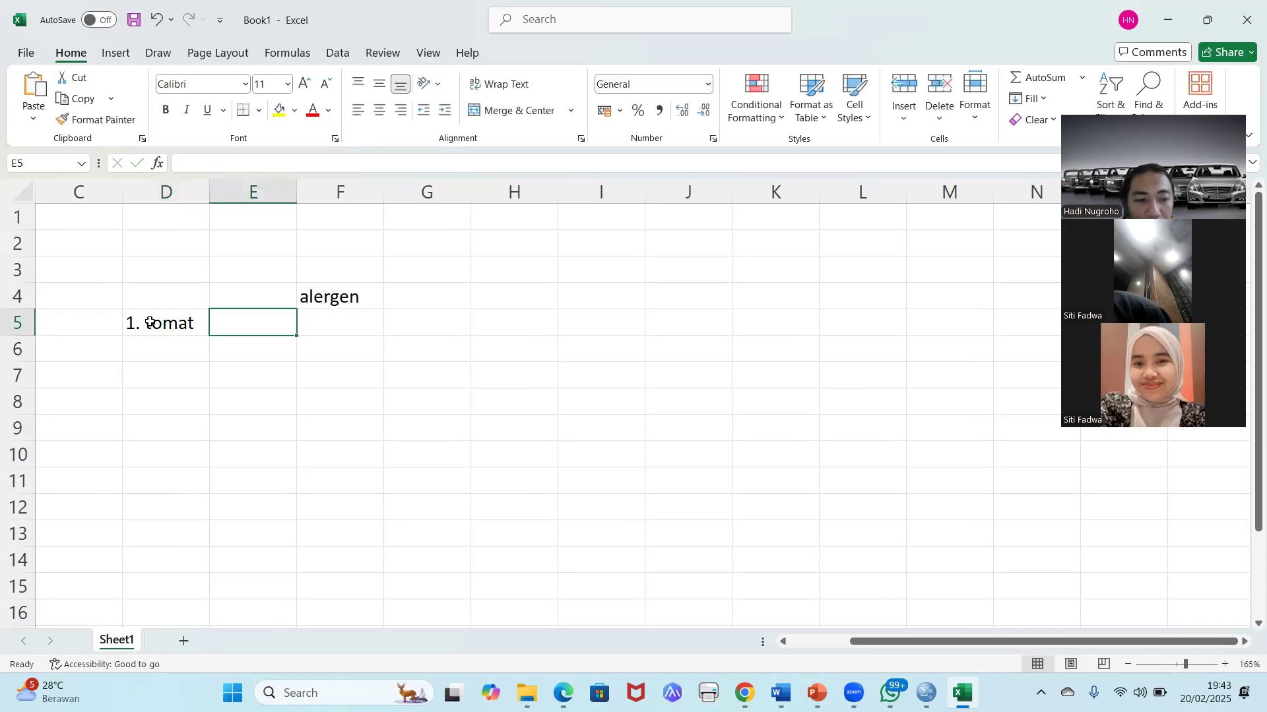
pyautogui.write('2')
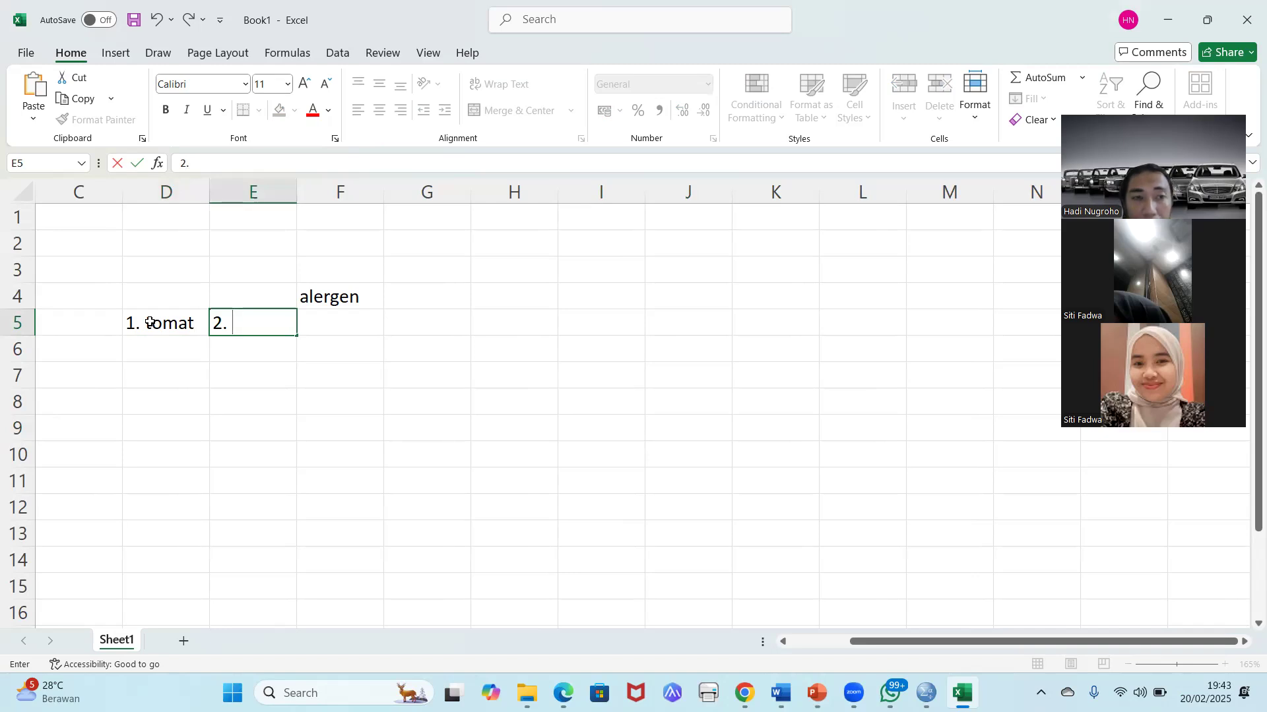
pyautogui.write('. tungau')
pyautogui.press('Tab')
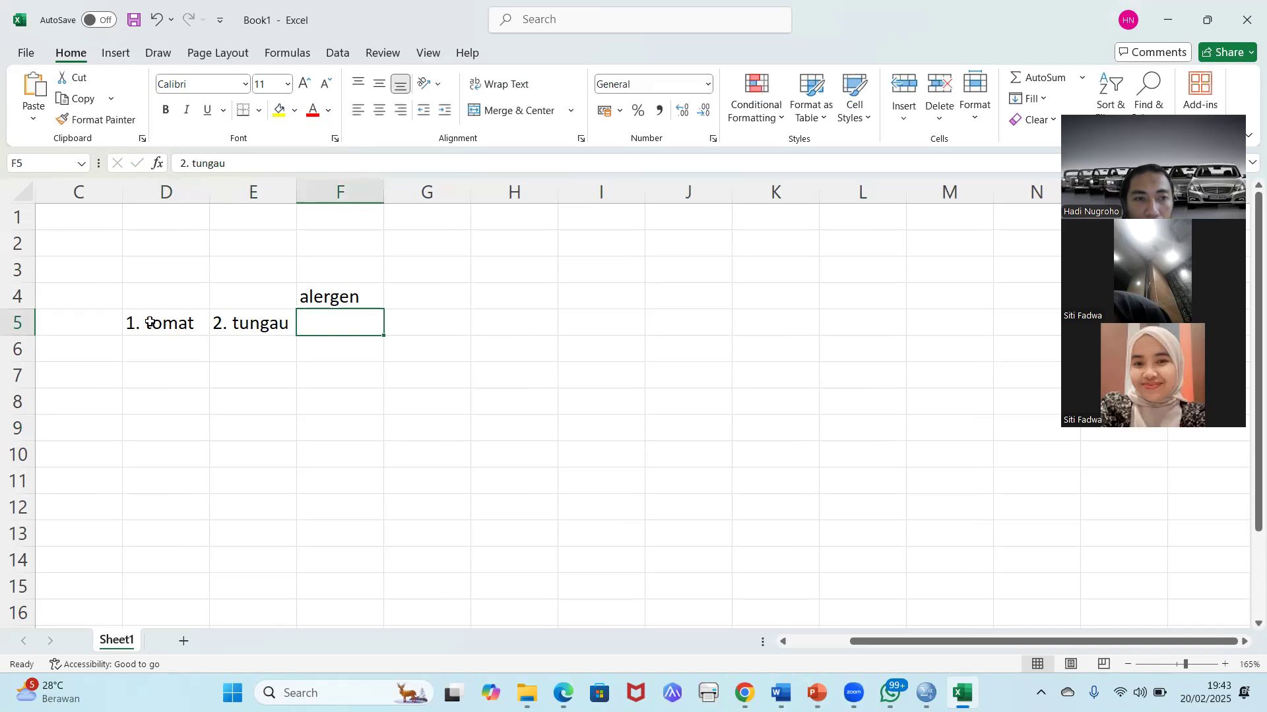
# Step: Enter the allergen item headings "3. debu" in cell F5 and "4. serbuk sari" in cell G5
pyautogui.write('3.')
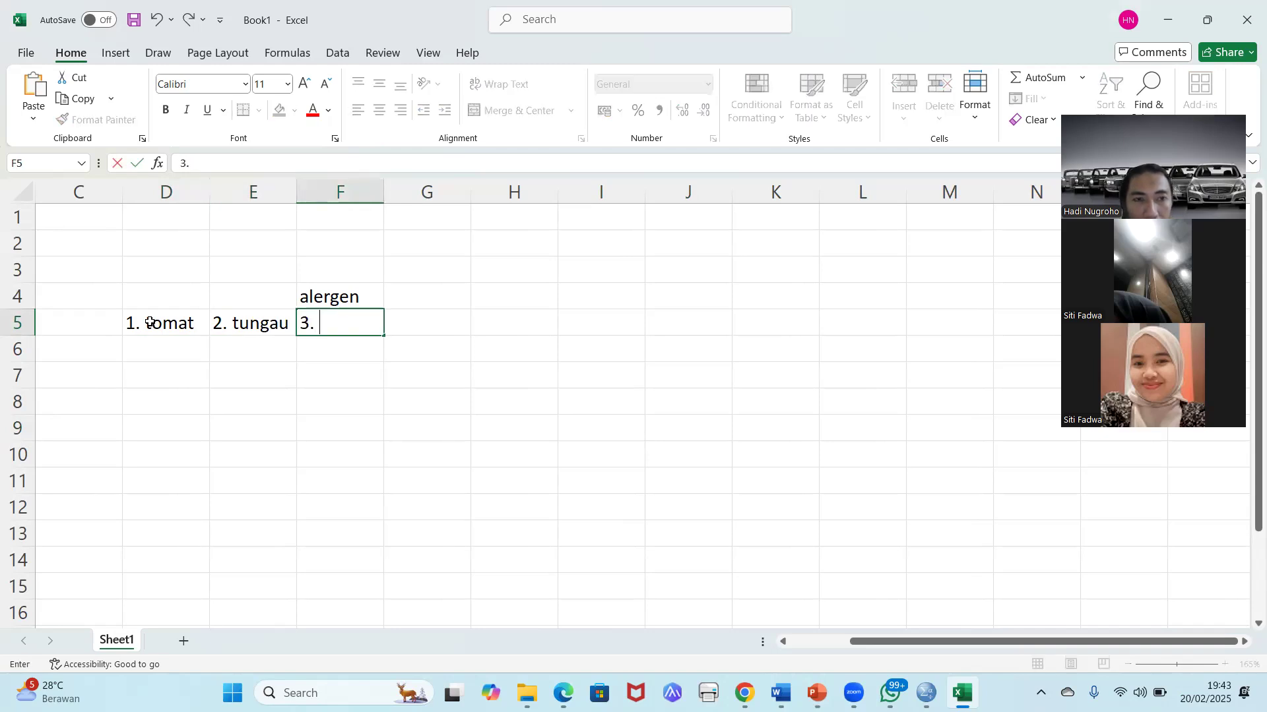
pyautogui.write(' debu')
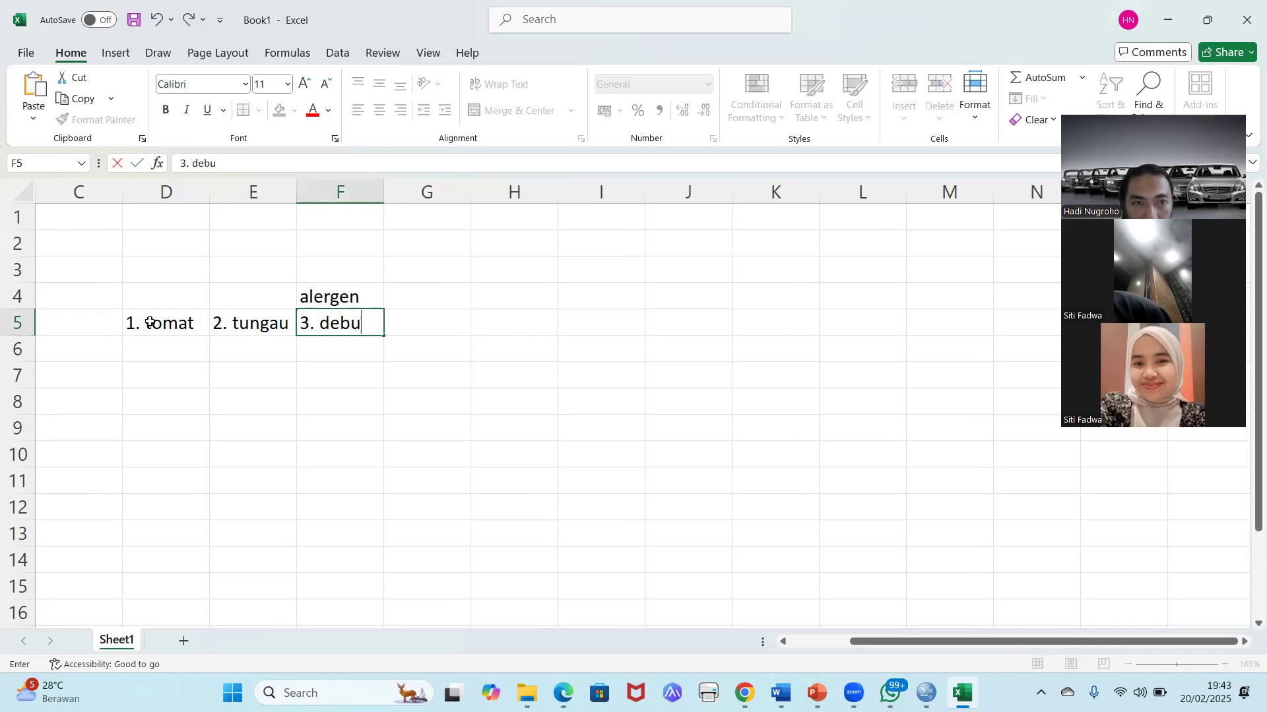
pyautogui.press('Tab')
pyautogui.write('4. serbuk sari')
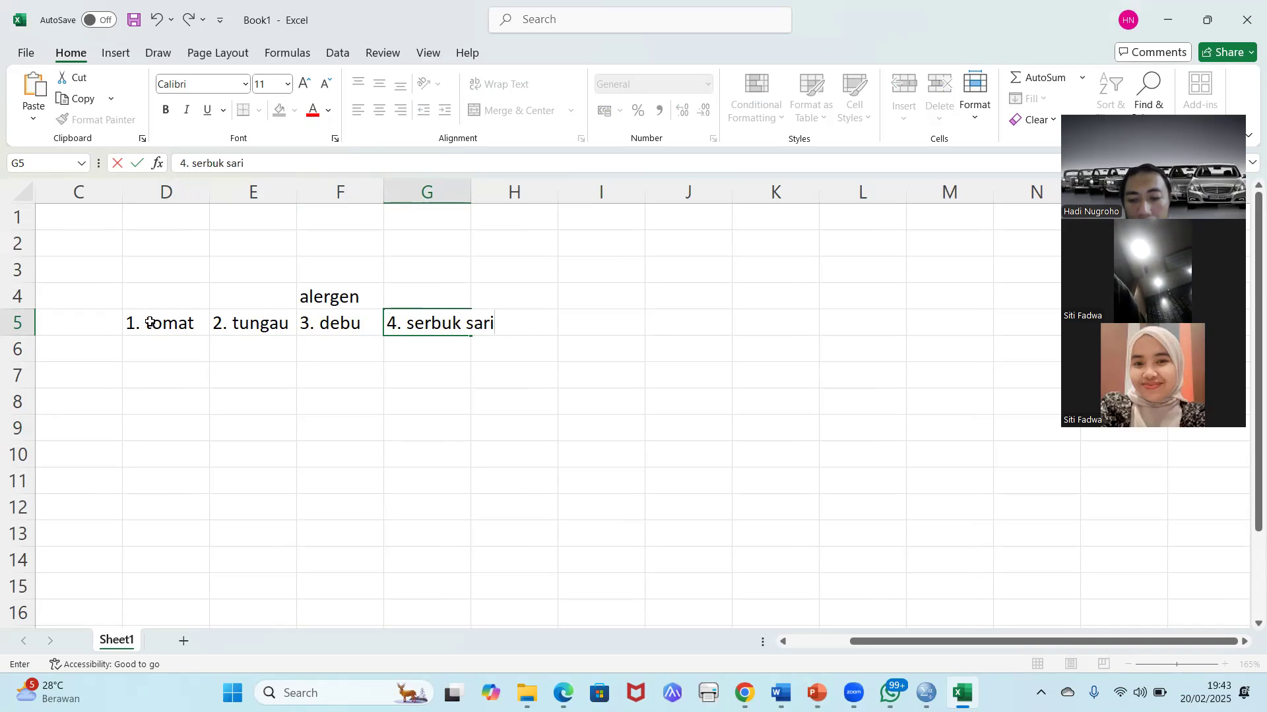
pyautogui.press('Tab')
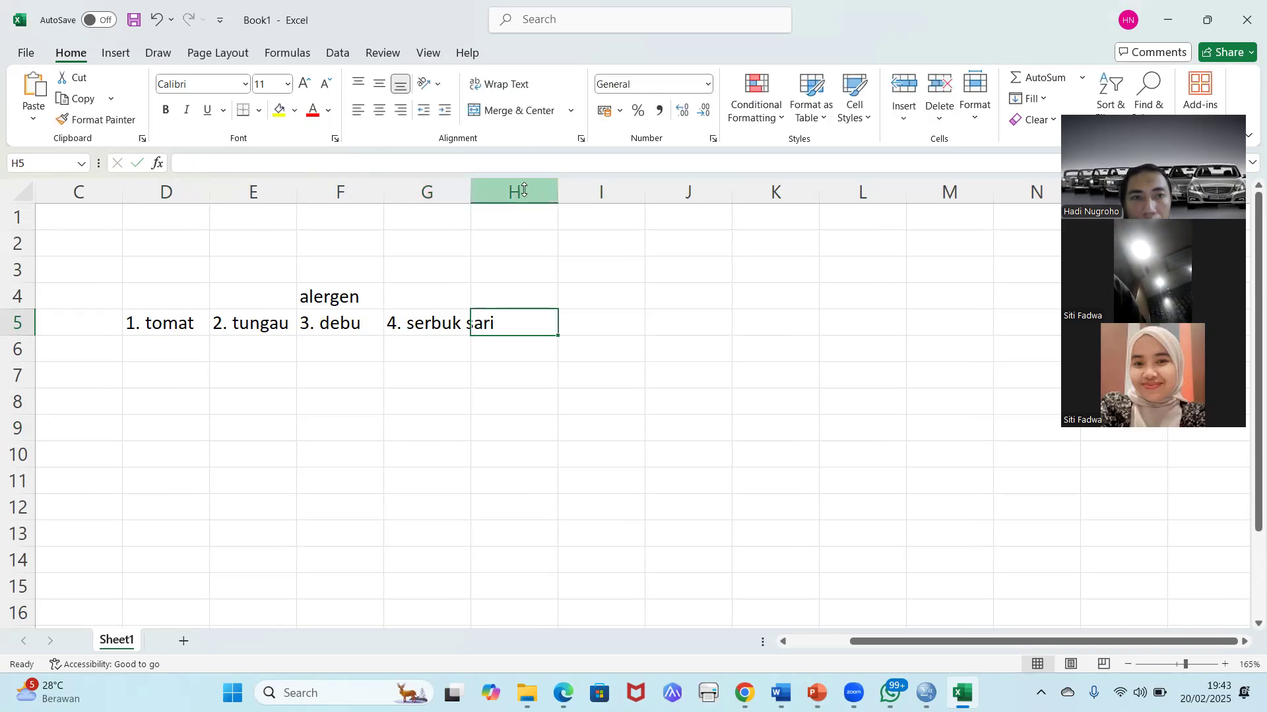
# Step: Enter the fifth allergen item heading "5. cokelat" in cell H5
pyautogui.write('5.')
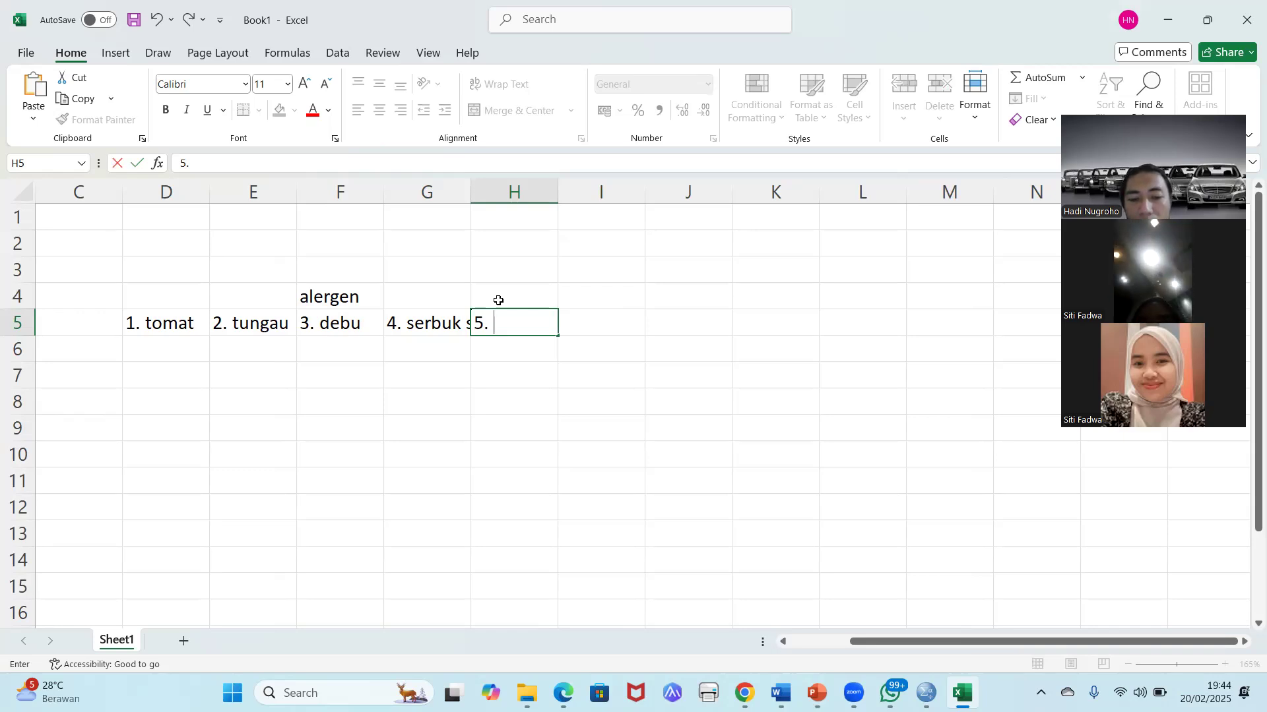
pyautogui.write('r')
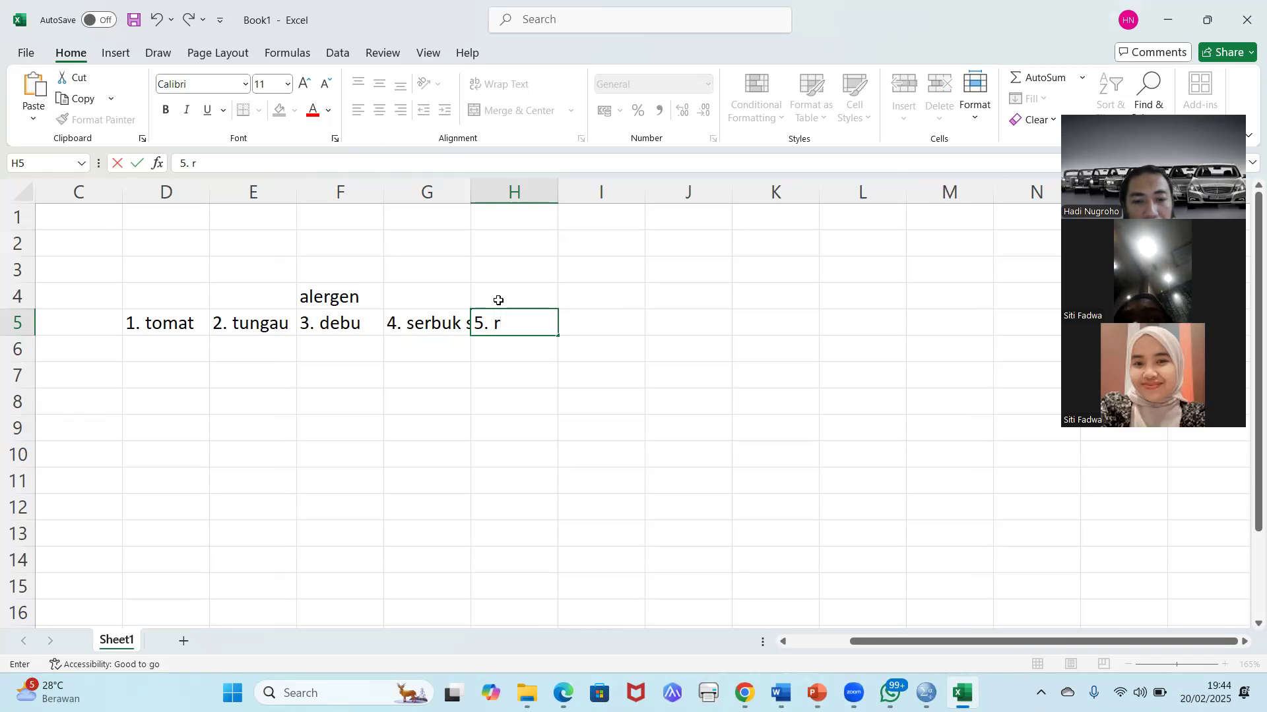
pyautogui.press('BackSpace')
pyautogui.write('cokelat')
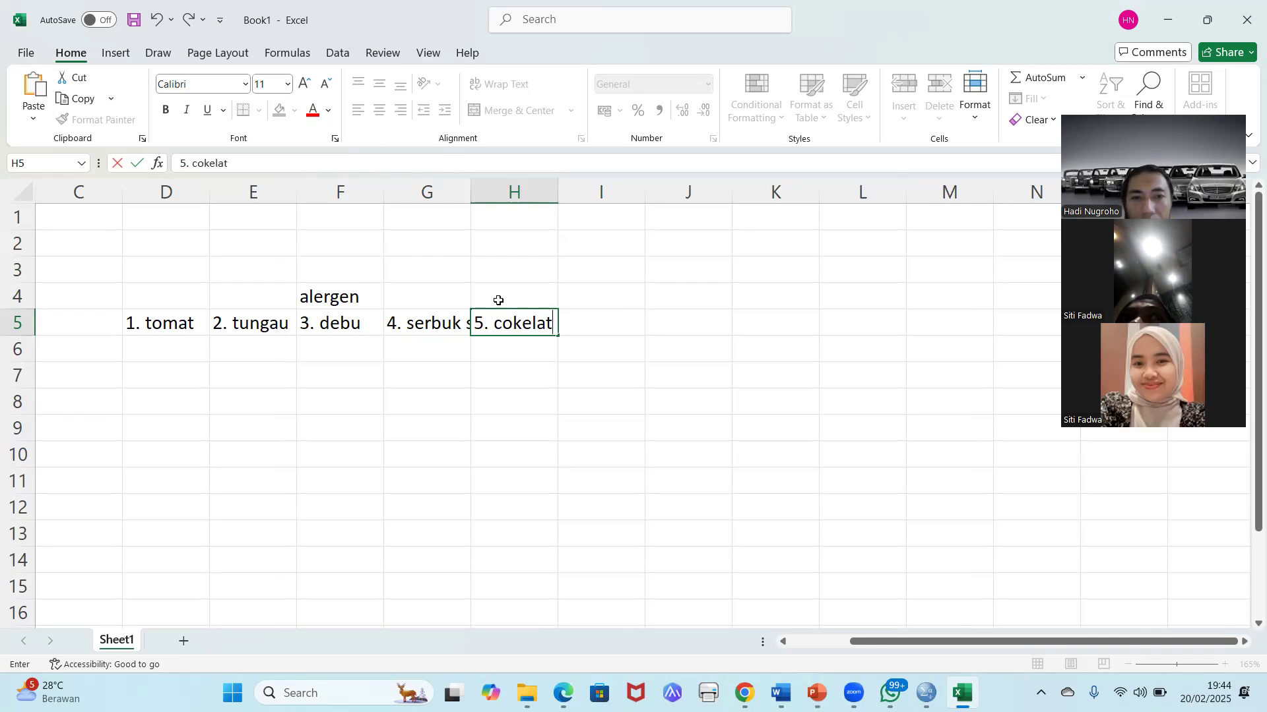
pyautogui.press('Return')
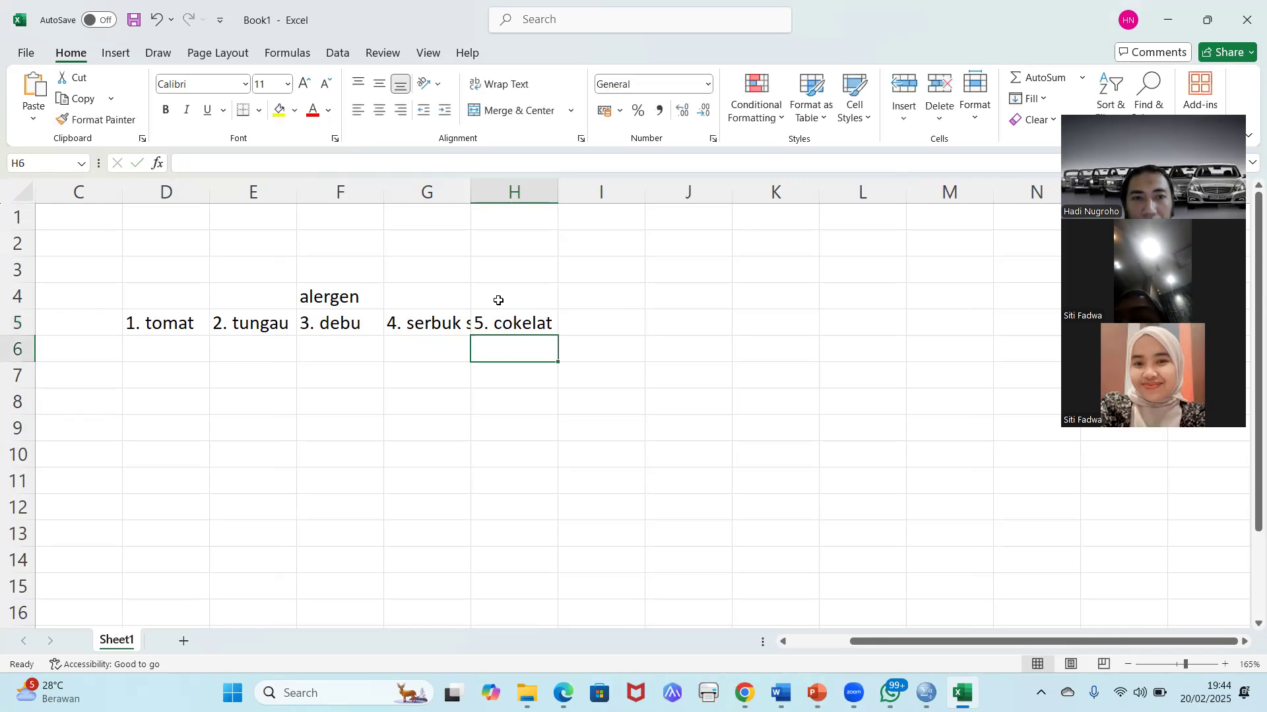
# Step: Enter the mark "v" in cell D6 under the tomat item
pyautogui.press('Left')
pyautogui.press('Left')
pyautogui.press('Left')
pyautogui.press('Left')
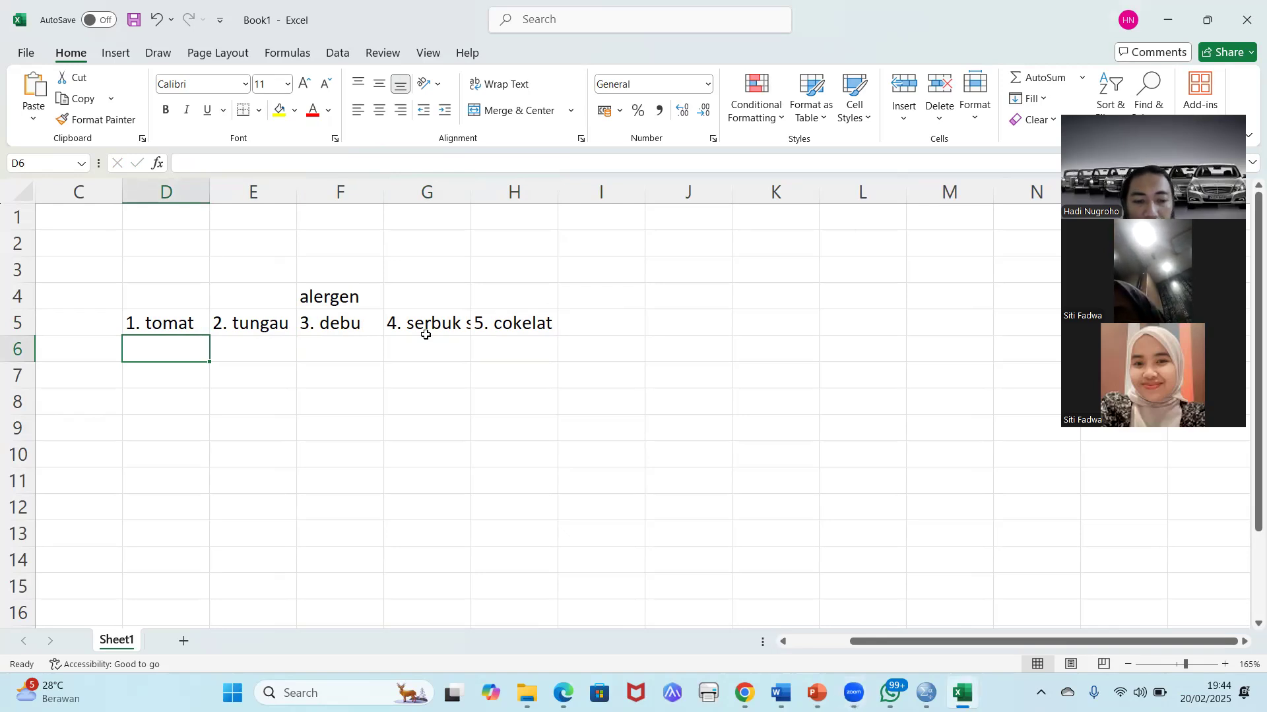
pyautogui.write('v')
pyautogui.press('Tab')
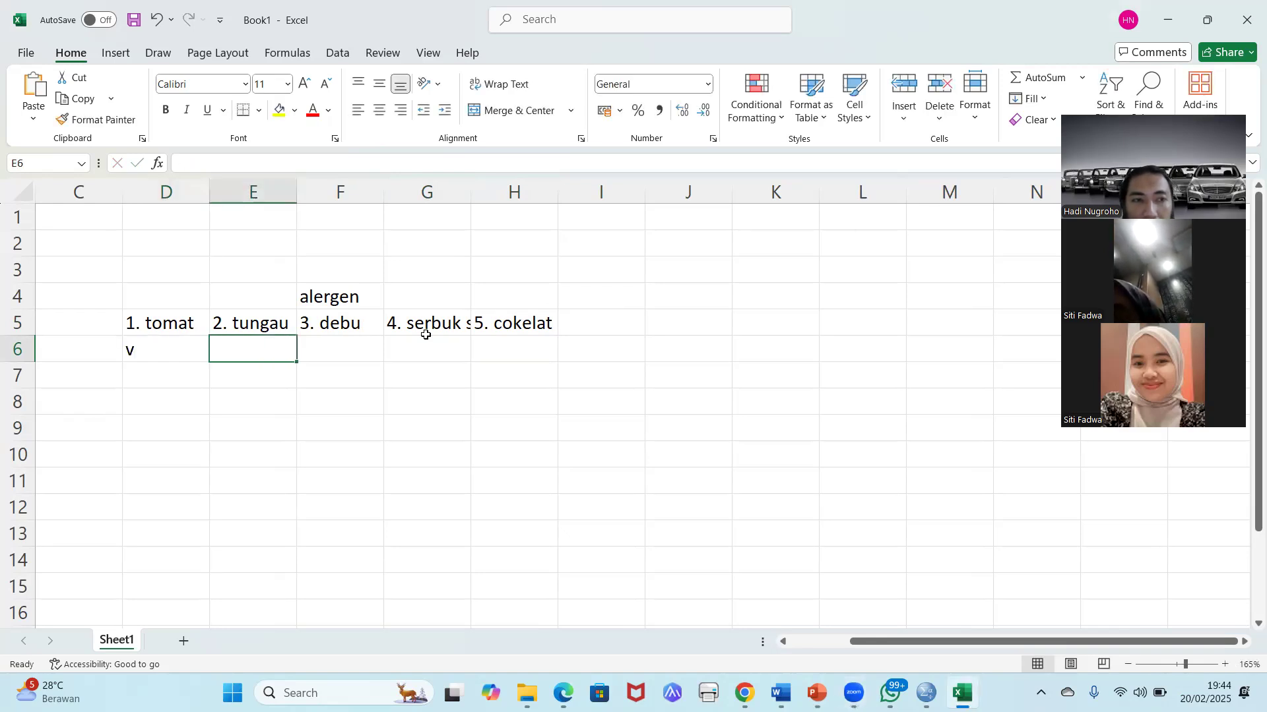
# Step: Replace the mark in cell D6 under the tomat item with "y"
pyautogui.moveTo(166, 192); pyautogui.dragTo(486, 195)
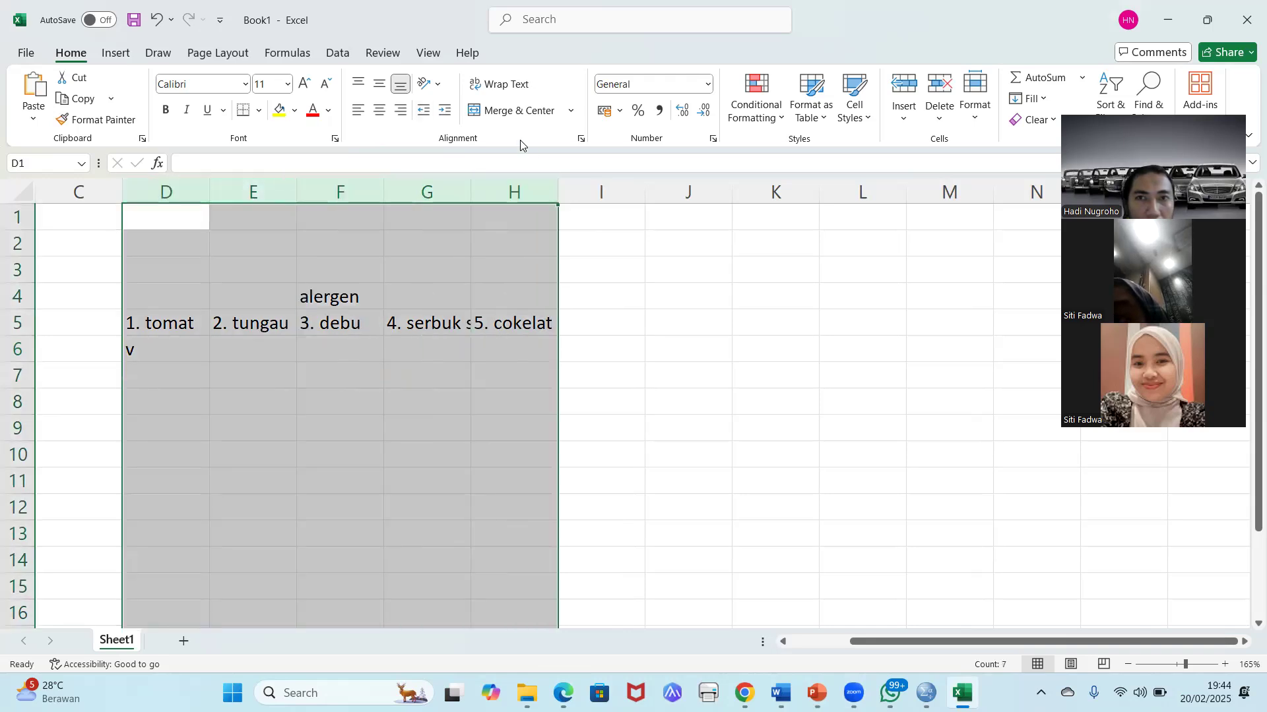
pyautogui.click(170, 349)
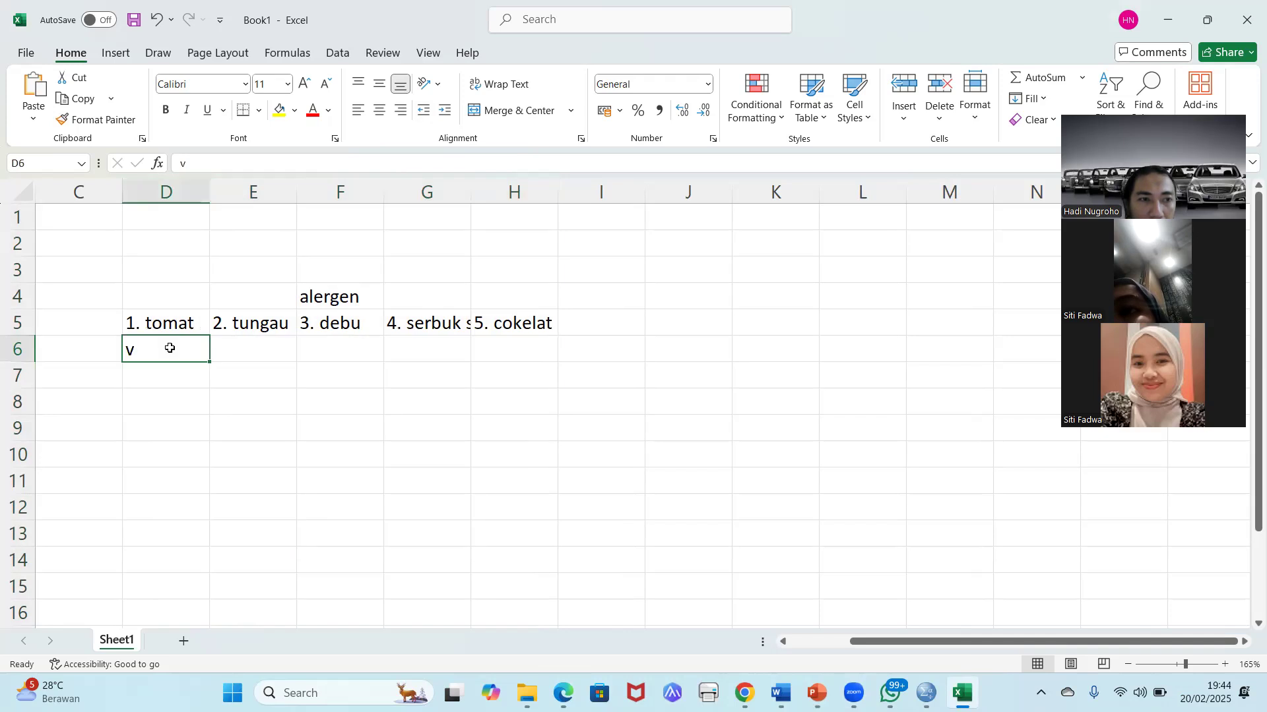
pyautogui.write('y')
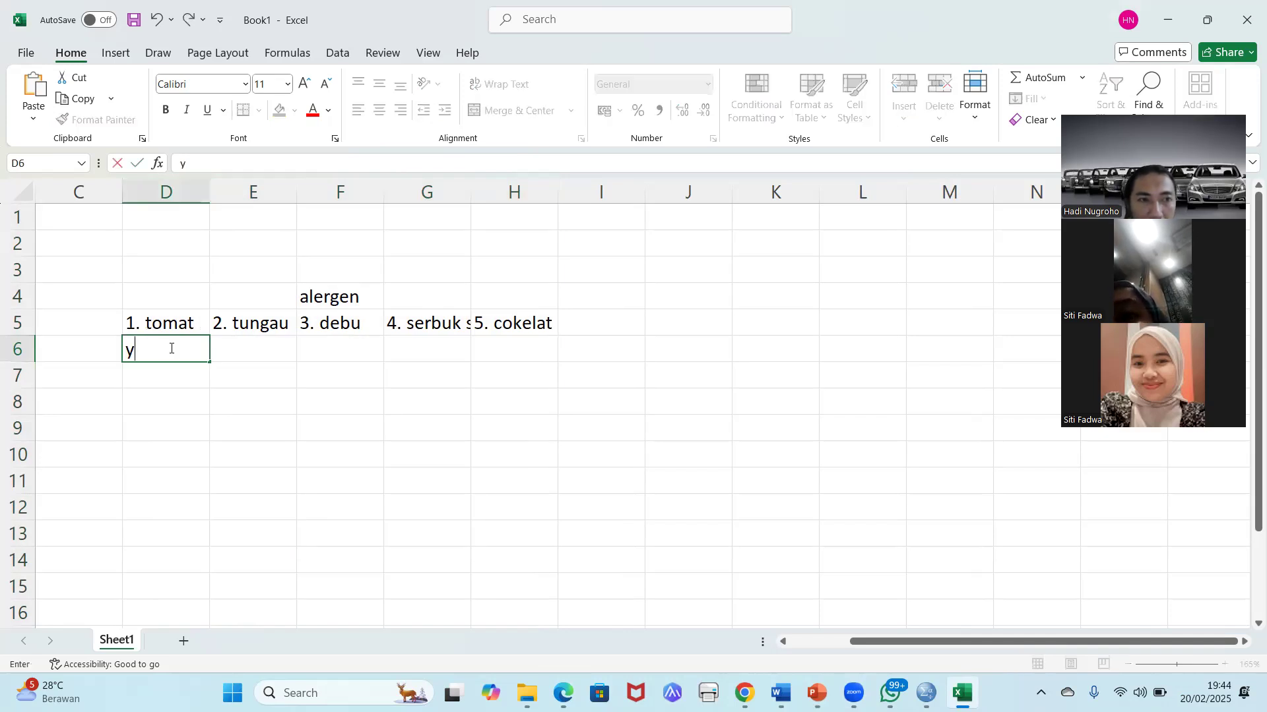
pyautogui.press('Left')
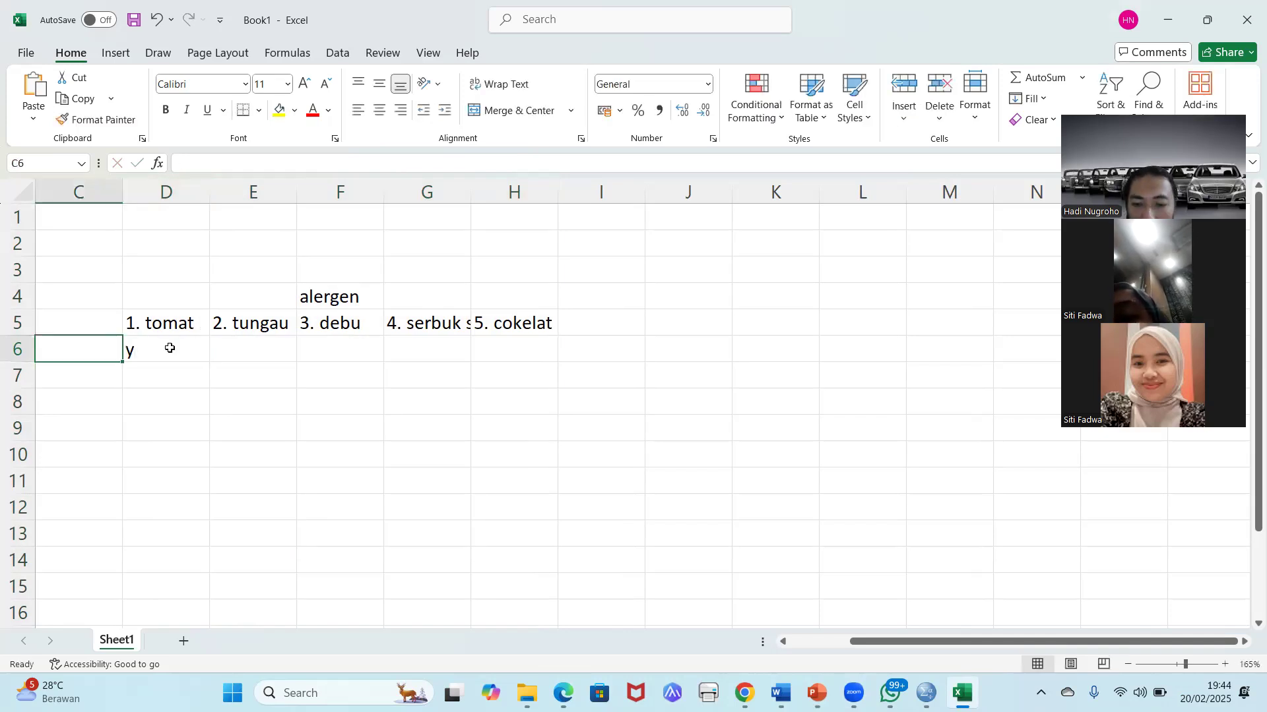
# Step: Enter the respondent's name in cell C6 as the row label
pyautogui.write('hadi')
pyautogui.press('Tab')
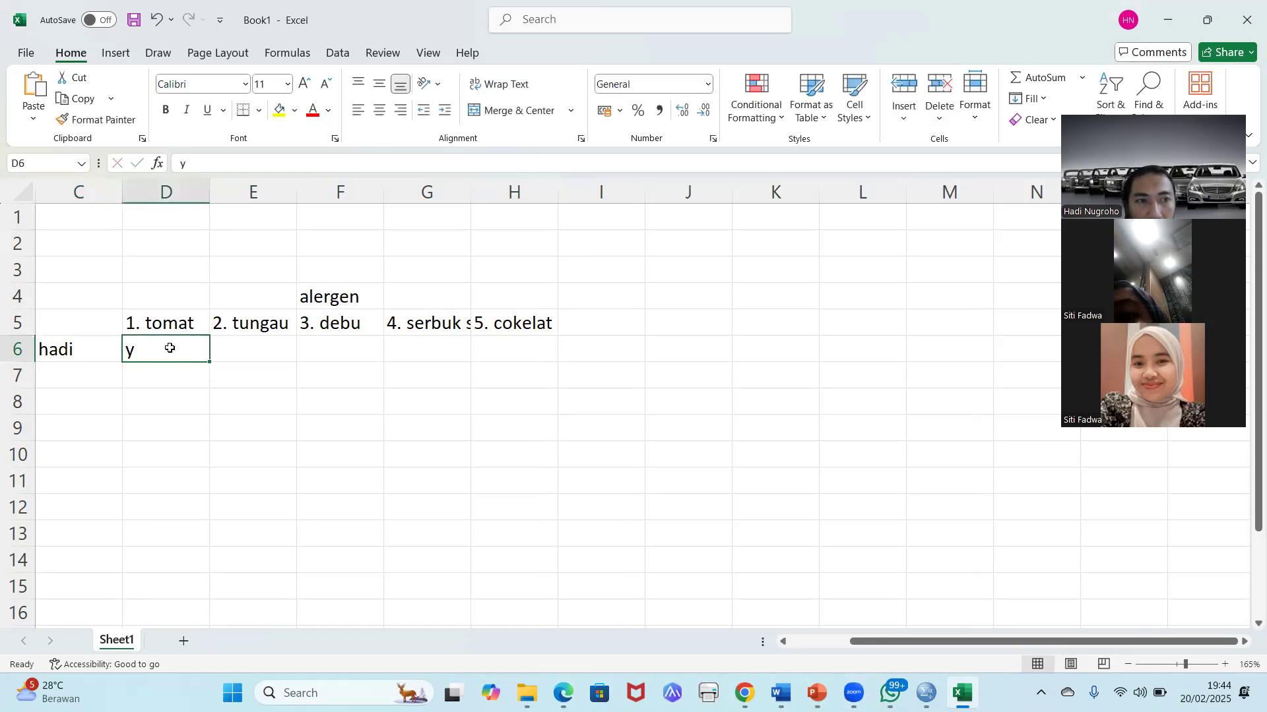
pyautogui.press('Tab')
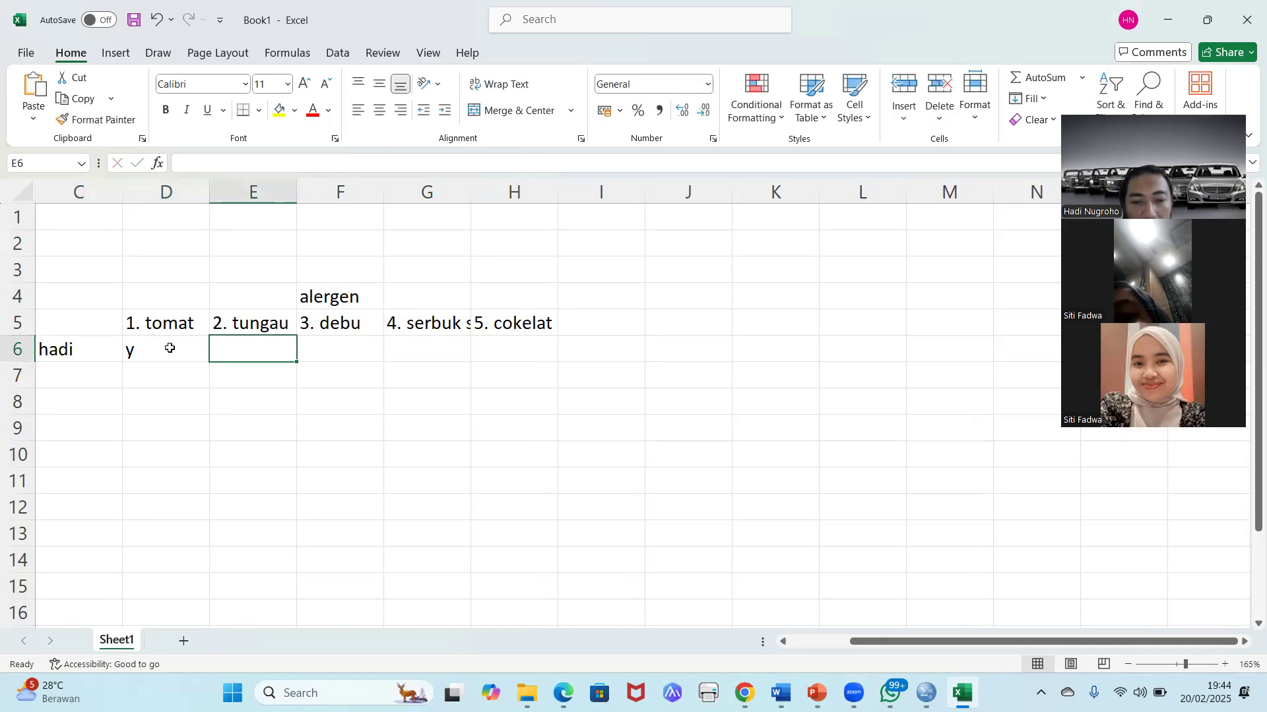
# Step: Fill in the respondent's answers with "y" in E6 and "t" in F6, G6 and H6
pyautogui.write('y')
pyautogui.press('Tab')
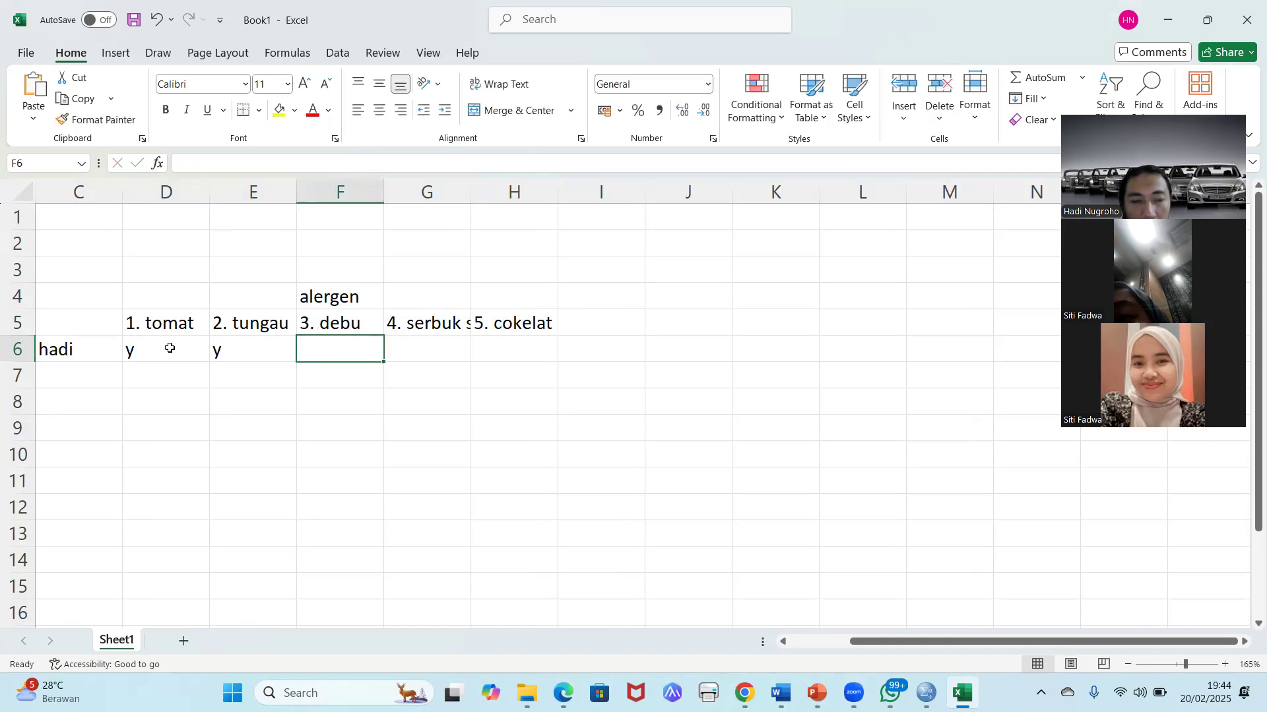
pyautogui.write('t')
pyautogui.press('Tab')
pyautogui.write('t')
pyautogui.press('Tab')
pyautogui.write('t')
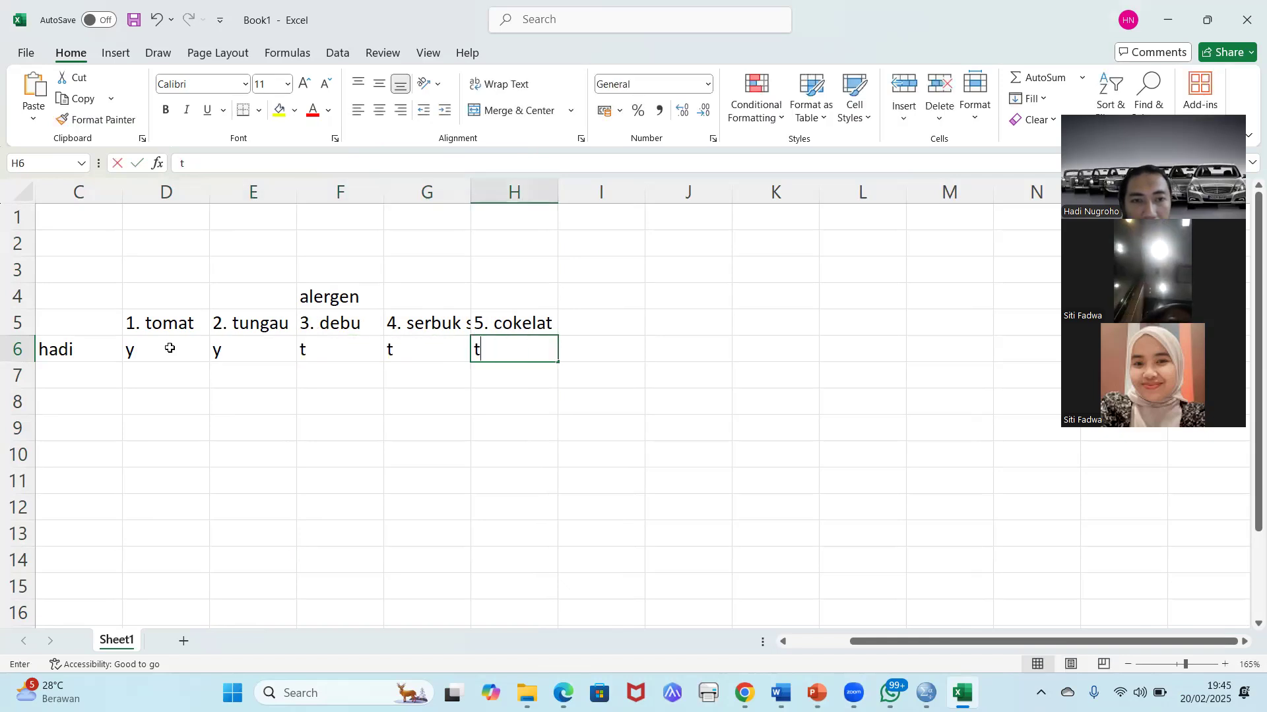
pyautogui.press('Up')
# Step: Add the column heading "total" in cell I4
pyautogui.press('Down')
pyautogui.press('Left')
pyautogui.press('Right')
pyautogui.press('Right')
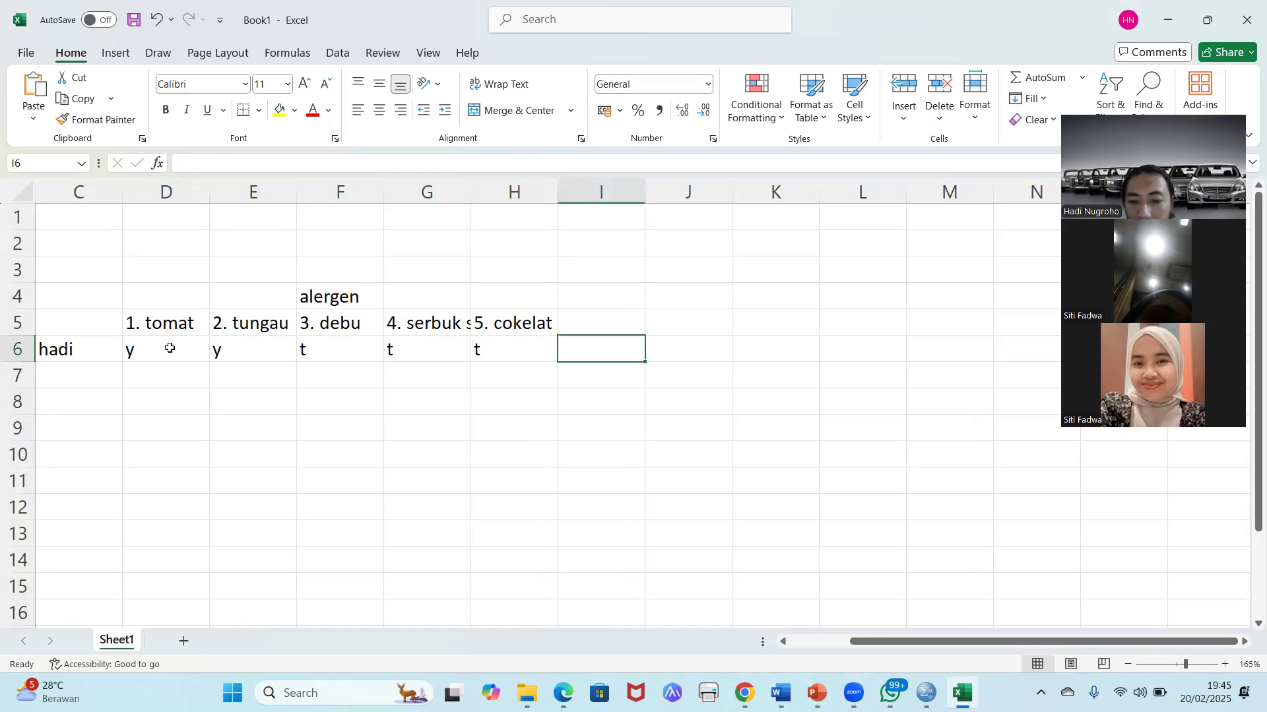
pyautogui.press('Up')
pyautogui.press('Up')
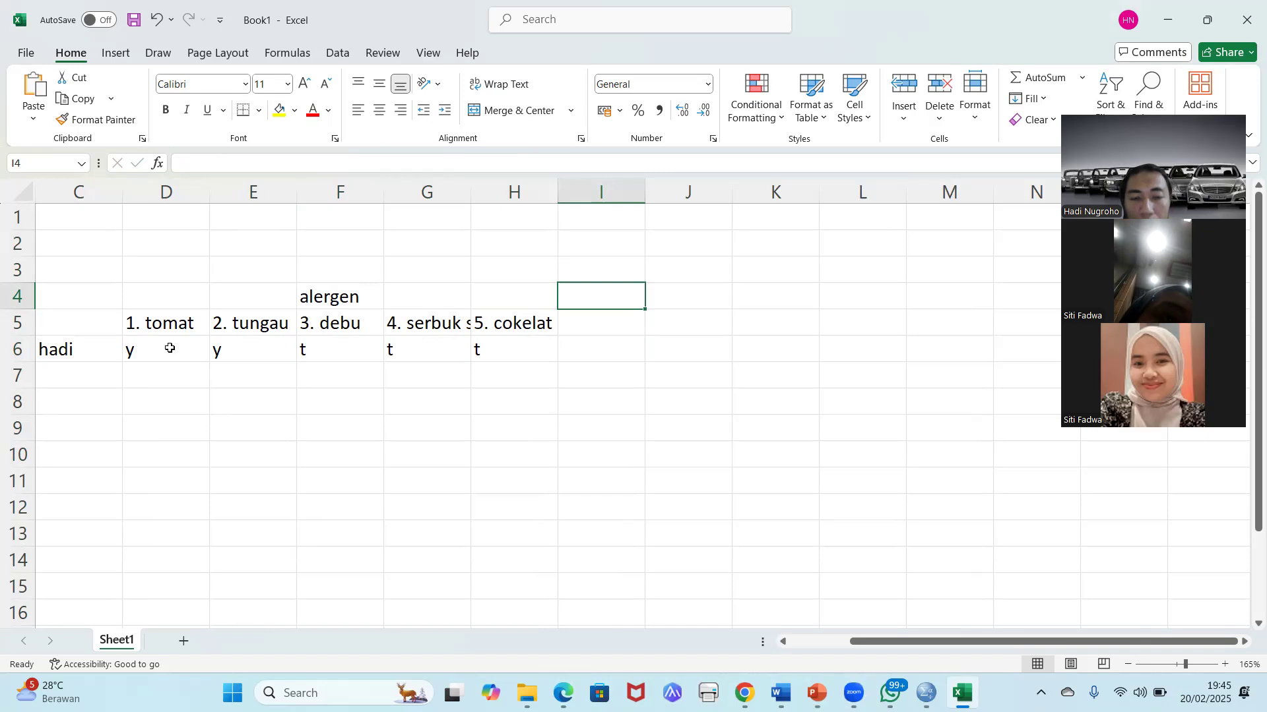
pyautogui.write('total')
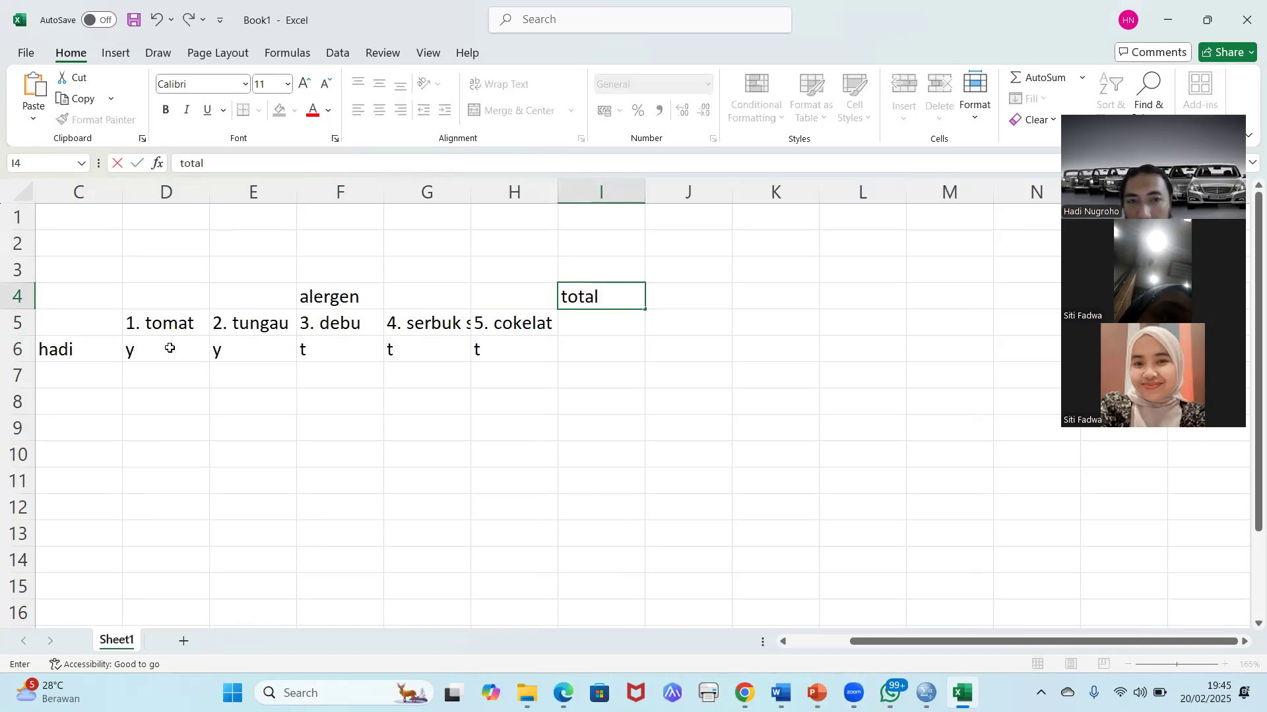
pyautogui.press('Return')
pyautogui.press('Return')
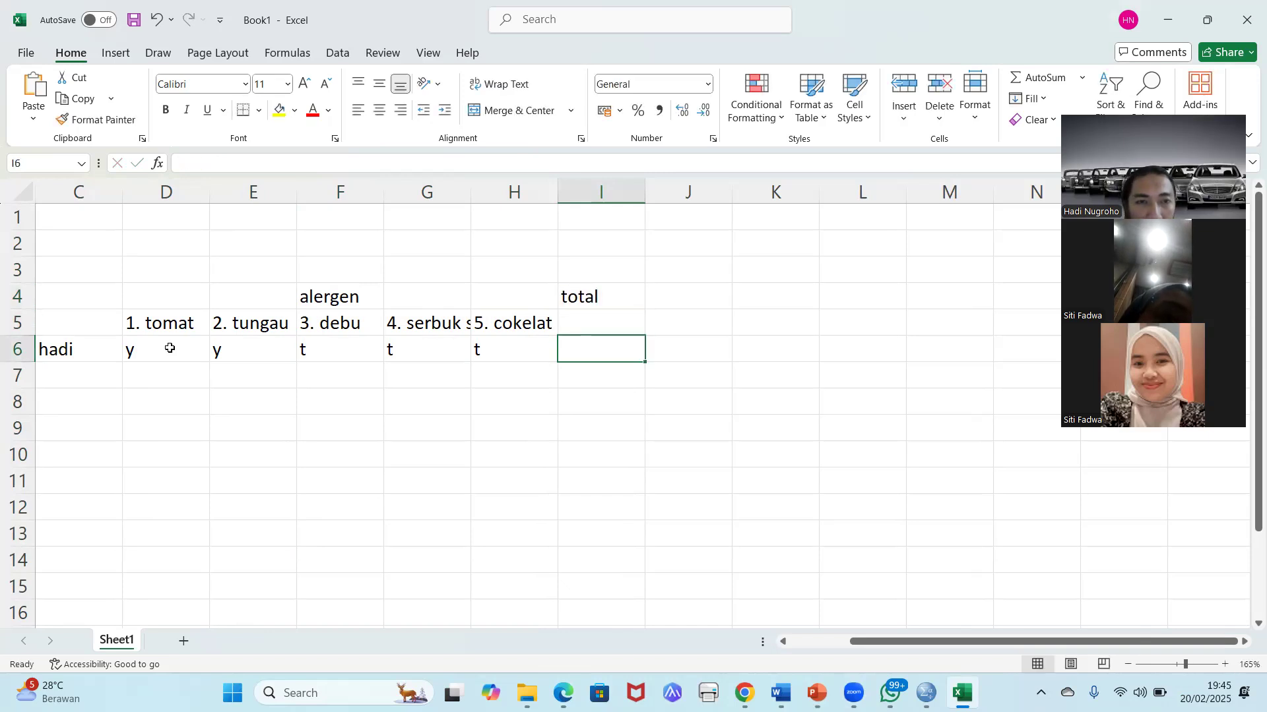
# Step: Clear the letter answers in the respondent's row from cell H6 back to cell E6
pyautogui.click(166, 350)
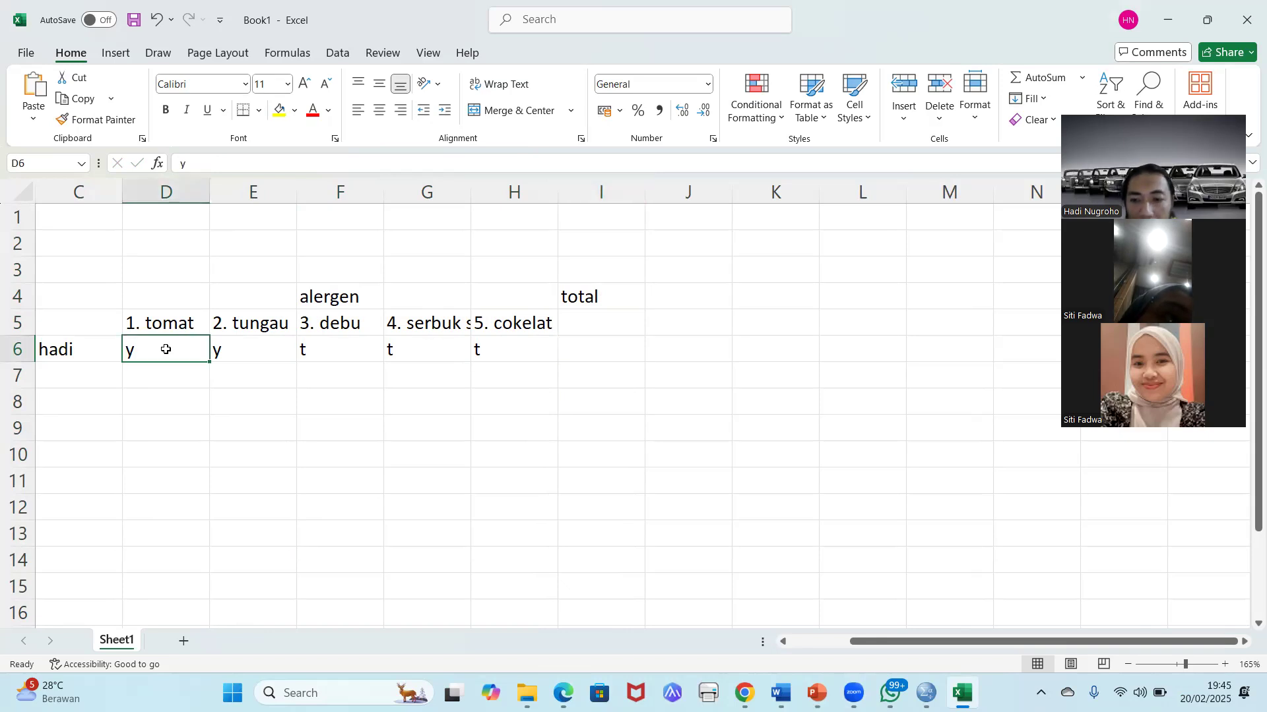
pyautogui.press('Right')
pyautogui.press('Right')
pyautogui.press('Right')
pyautogui.press('Right')
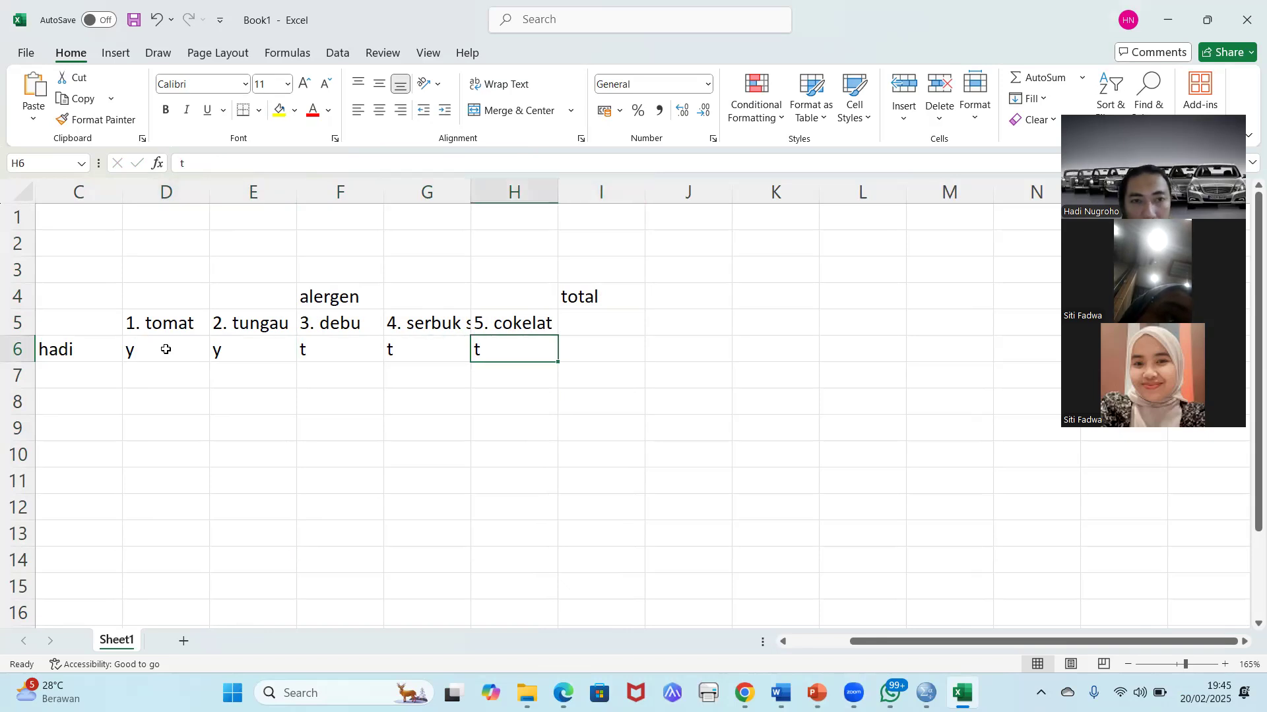
pyautogui.press('BackSpace')
pyautogui.press('Left')
pyautogui.press('BackSpace')
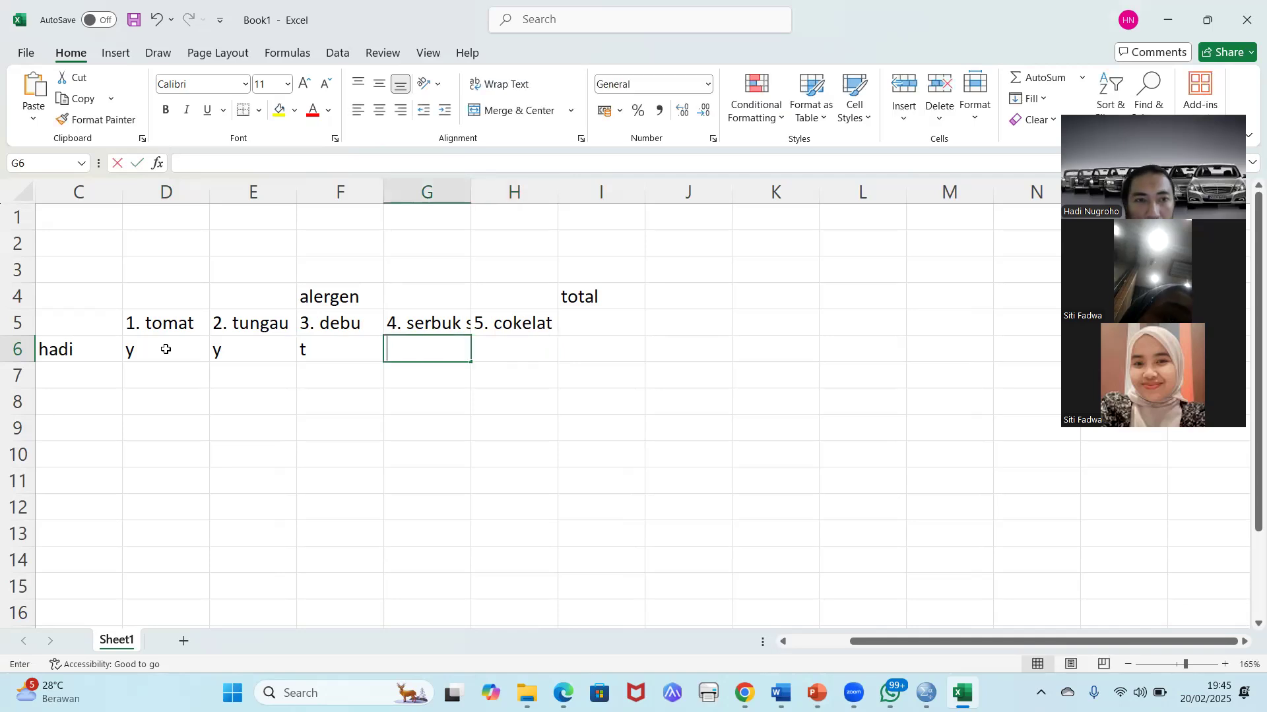
pyautogui.press('Left')
pyautogui.press('Left')
pyautogui.press('Right')
pyautogui.press('BackSpace')
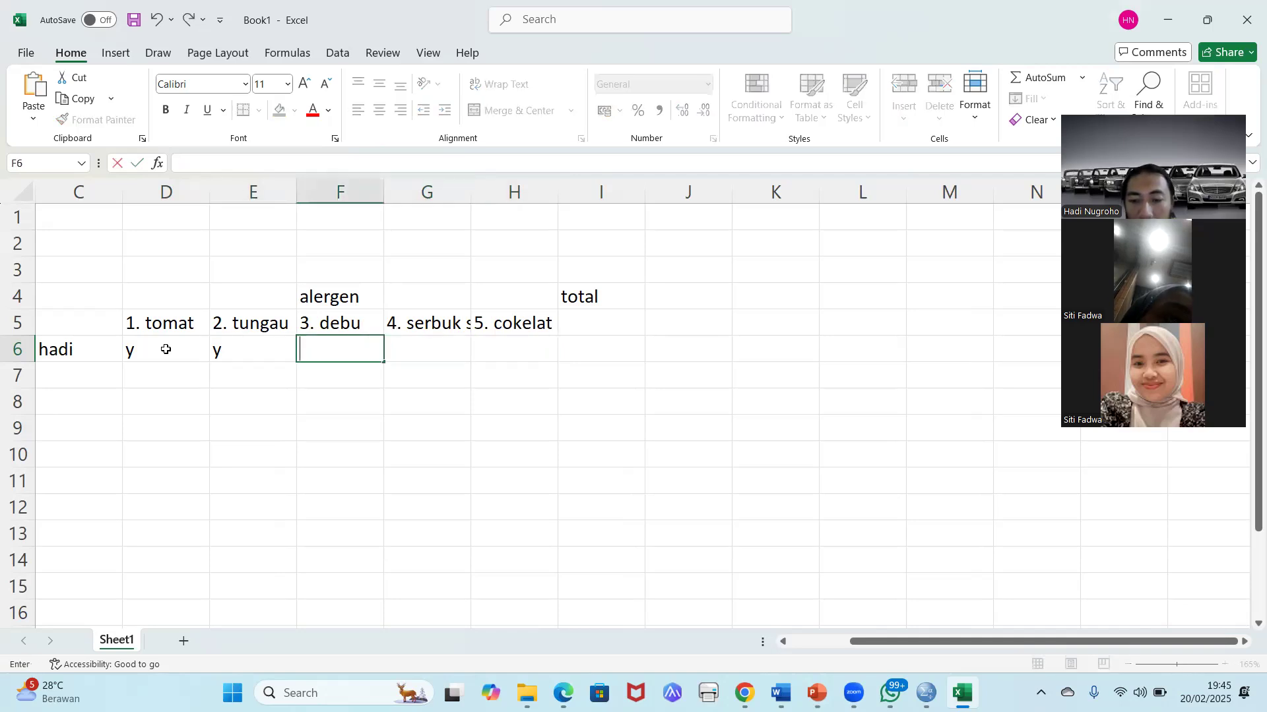
pyautogui.press('Left')
pyautogui.press('BackSpace')
# Step: Score the first respondent's row with 1 in D6 and E6 and 0 in F6, G6 and H6
pyautogui.press('Left')
pyautogui.press('BackSpace')
pyautogui.write('1')
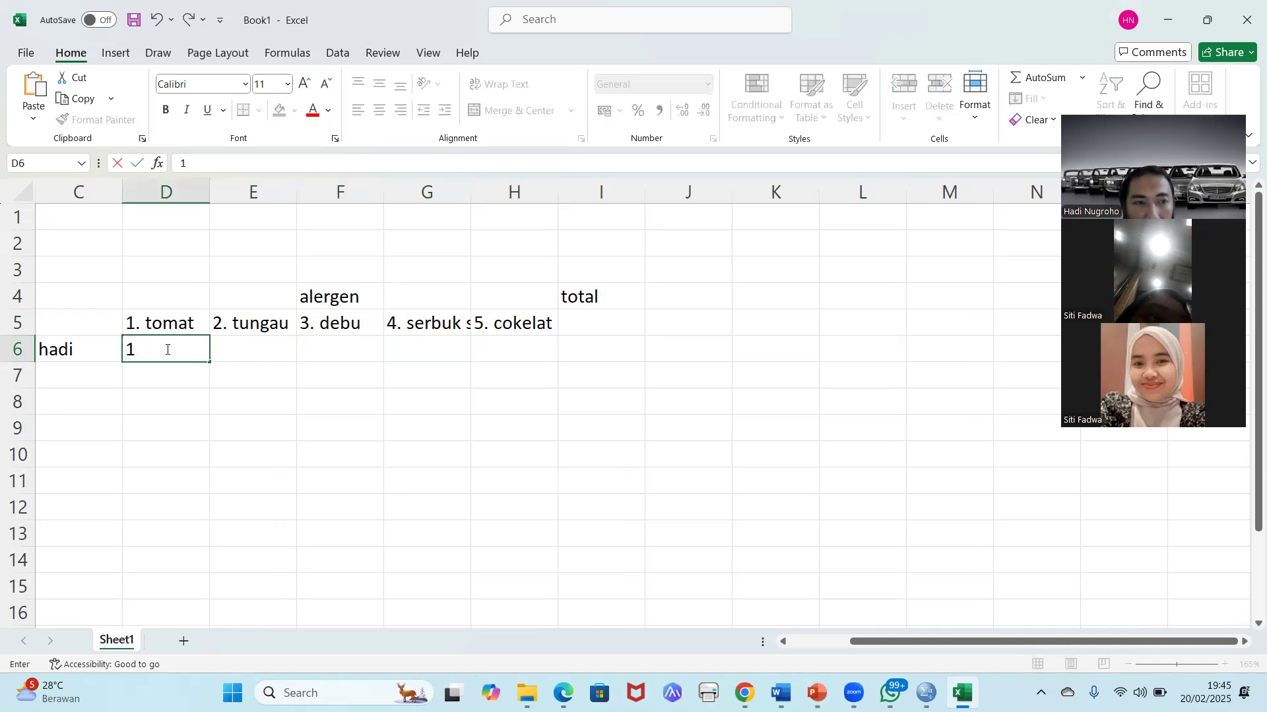
pyautogui.press('Right')
pyautogui.write('1')
pyautogui.press('Right')
pyautogui.write('0')
pyautogui.press('Right')
pyautogui.write('0')
pyautogui.press('Right')
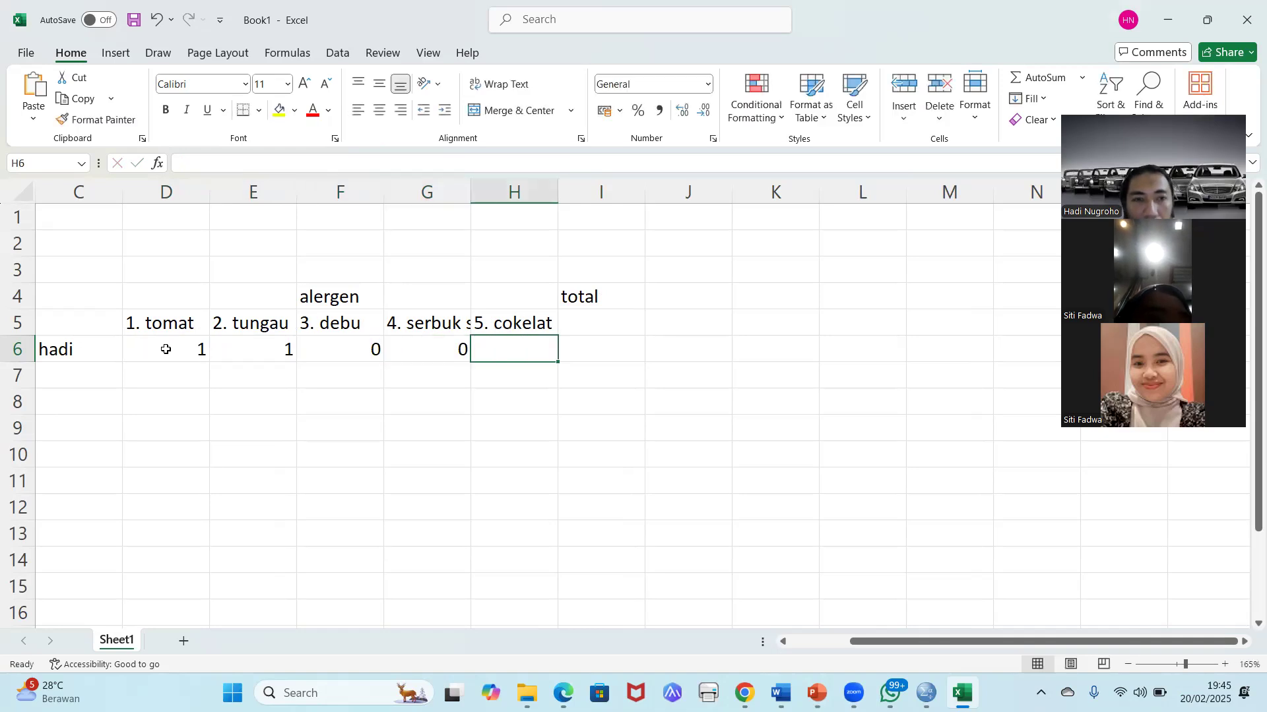
pyautogui.write('0')
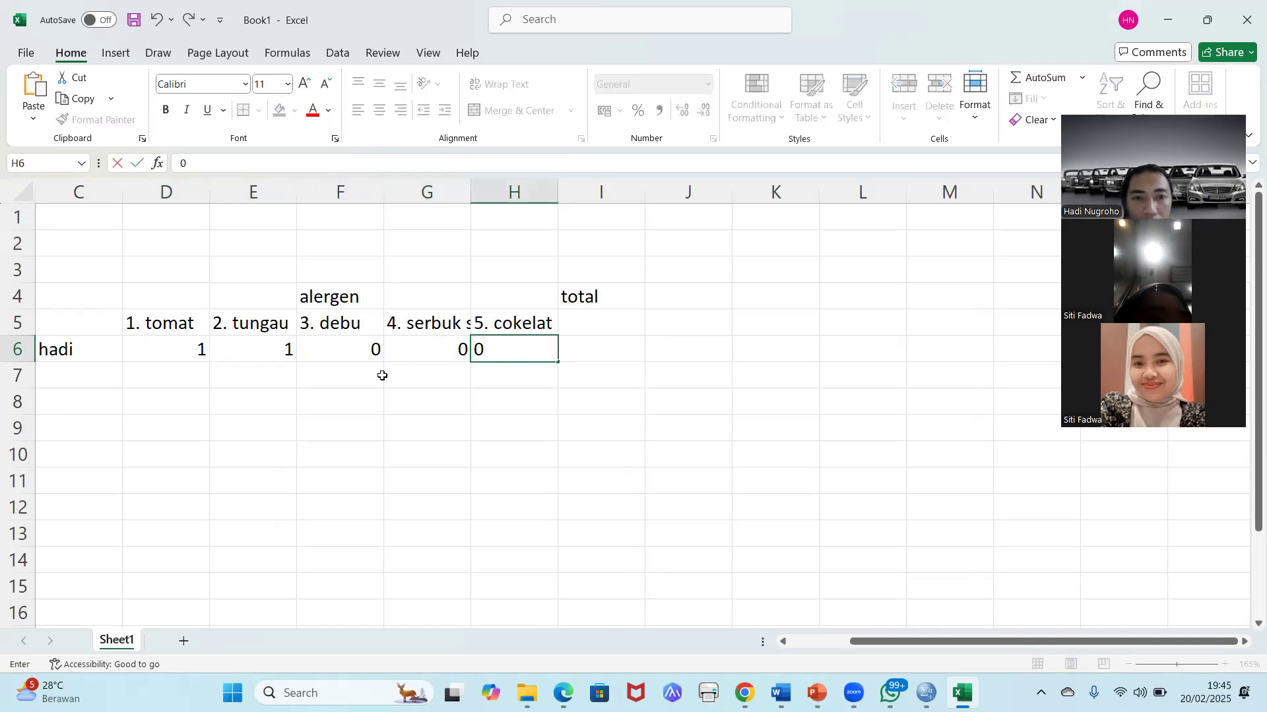
# Step: Sum D6:H6 in cell I6 with AutoSum and fill the formula down to I10
pyautogui.click(602, 342)
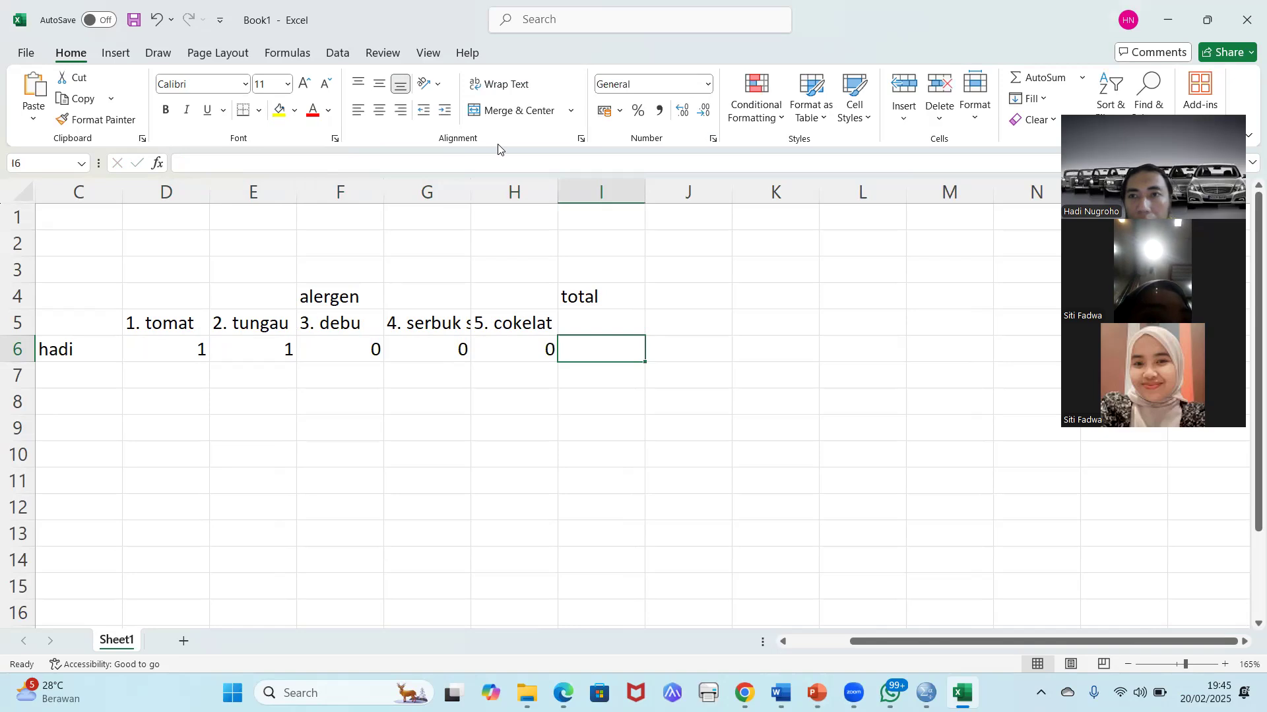
pyautogui.click(1039, 77)
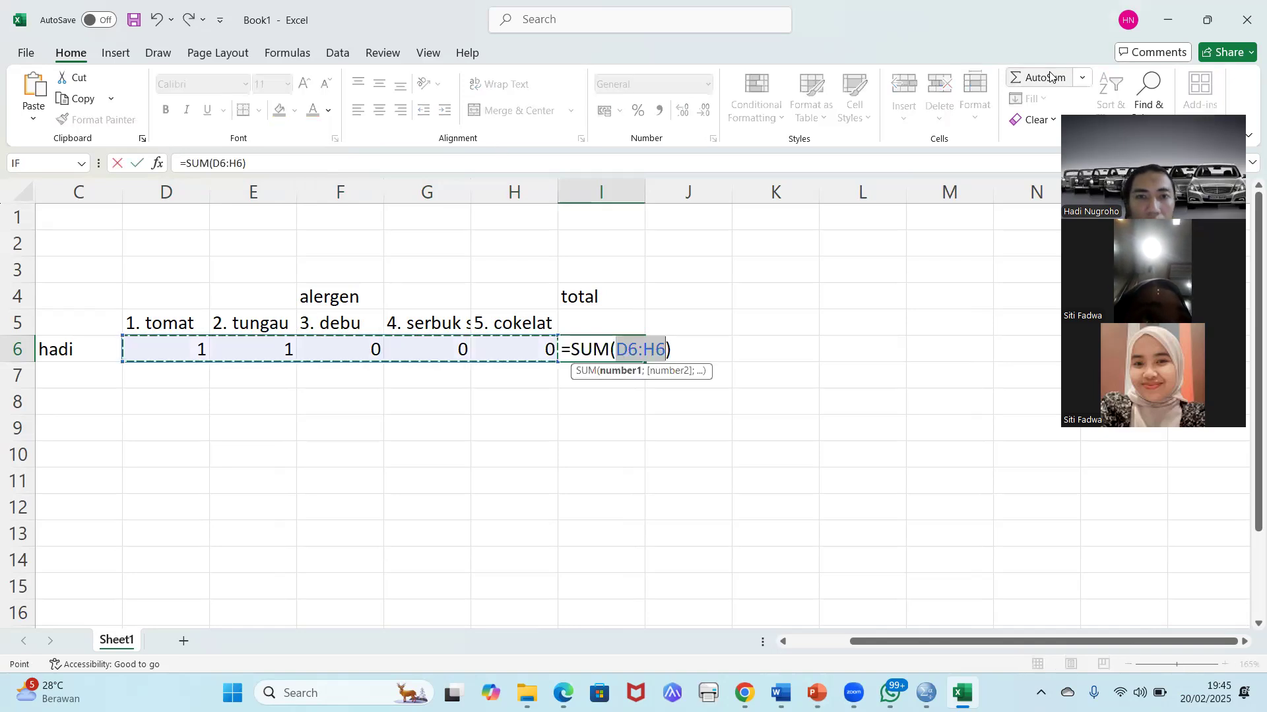
pyautogui.moveTo(157, 349); pyautogui.dragTo(521, 345)
pyautogui.press('Return')
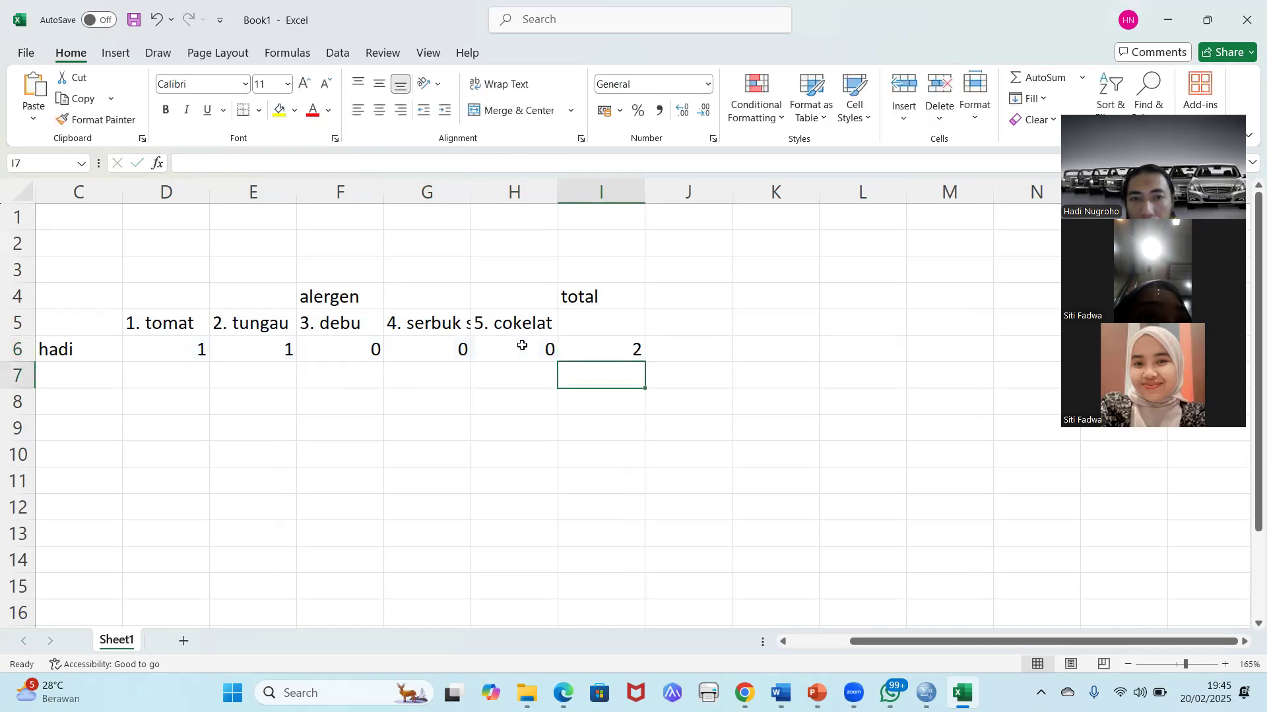
pyautogui.click(630, 347)
pyautogui.moveTo(645, 361); pyautogui.dragTo(646, 469)
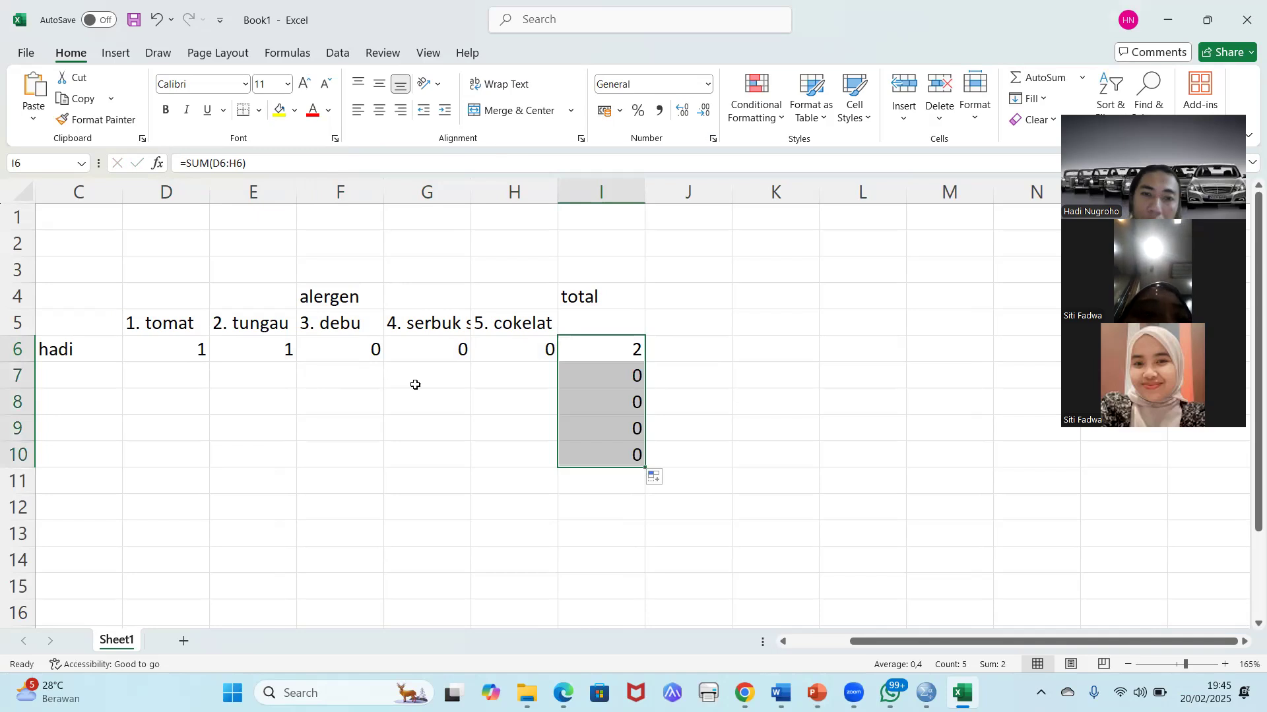
# Step: Enter the names of two more respondents as row labels in C7 and C8
pyautogui.click(56, 372)
pyautogui.write('n')
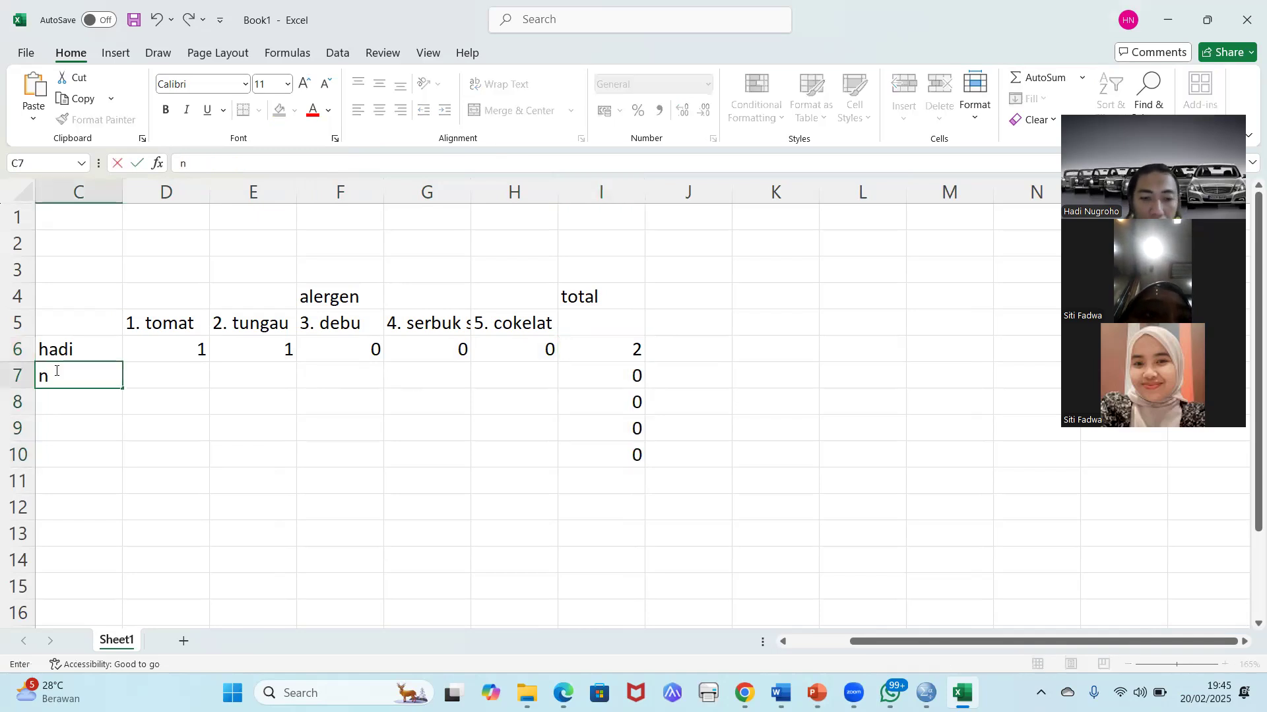
pyautogui.write('ugroho')
pyautogui.press('Return')
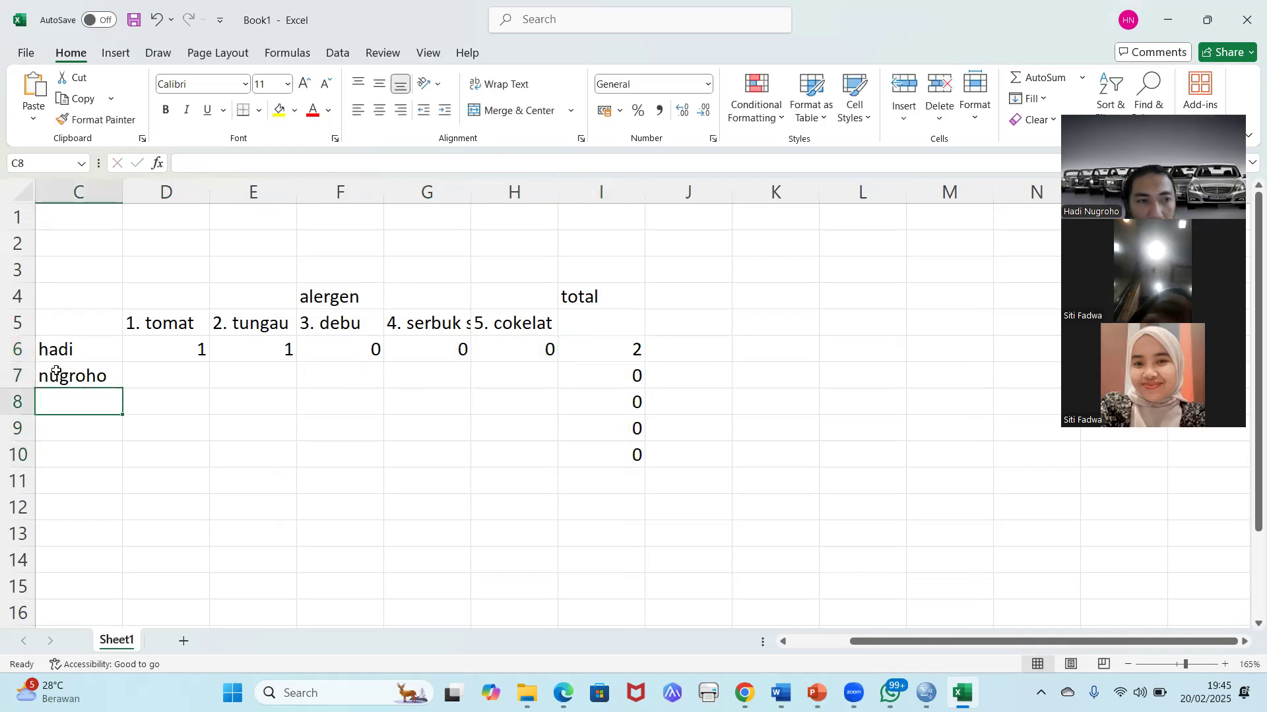
pyautogui.click(56, 371)
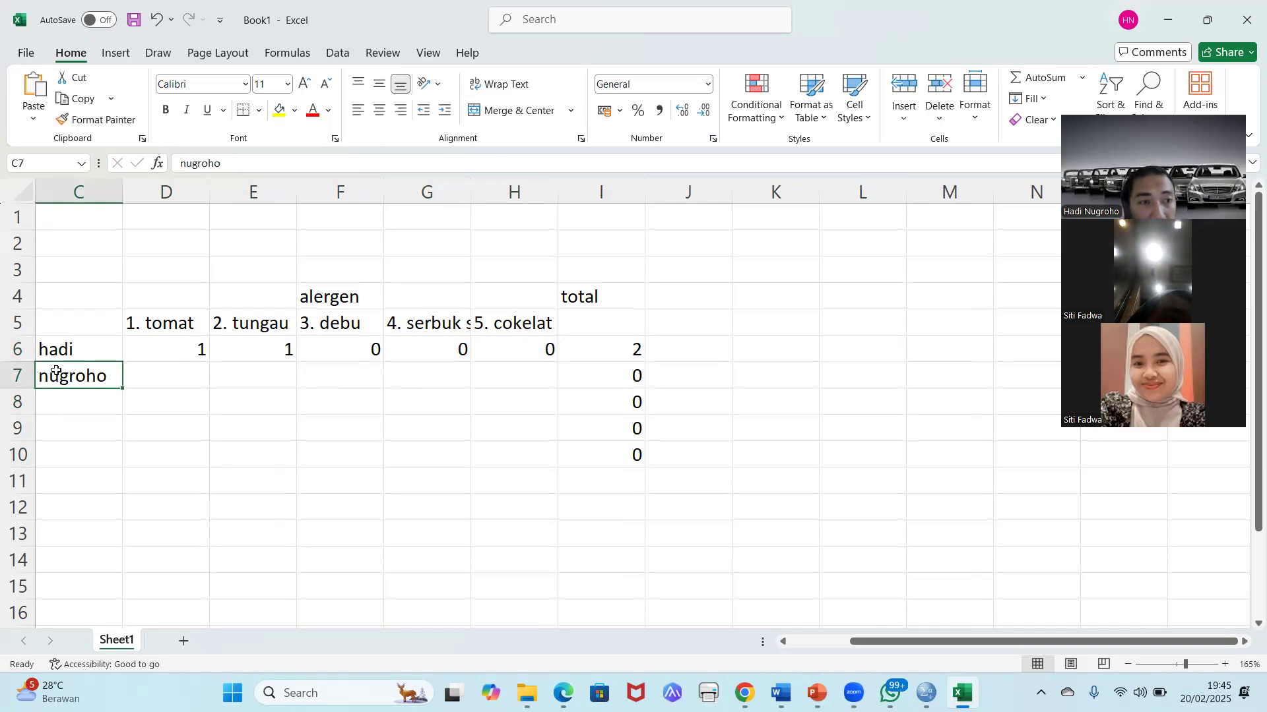
pyautogui.press('Return')
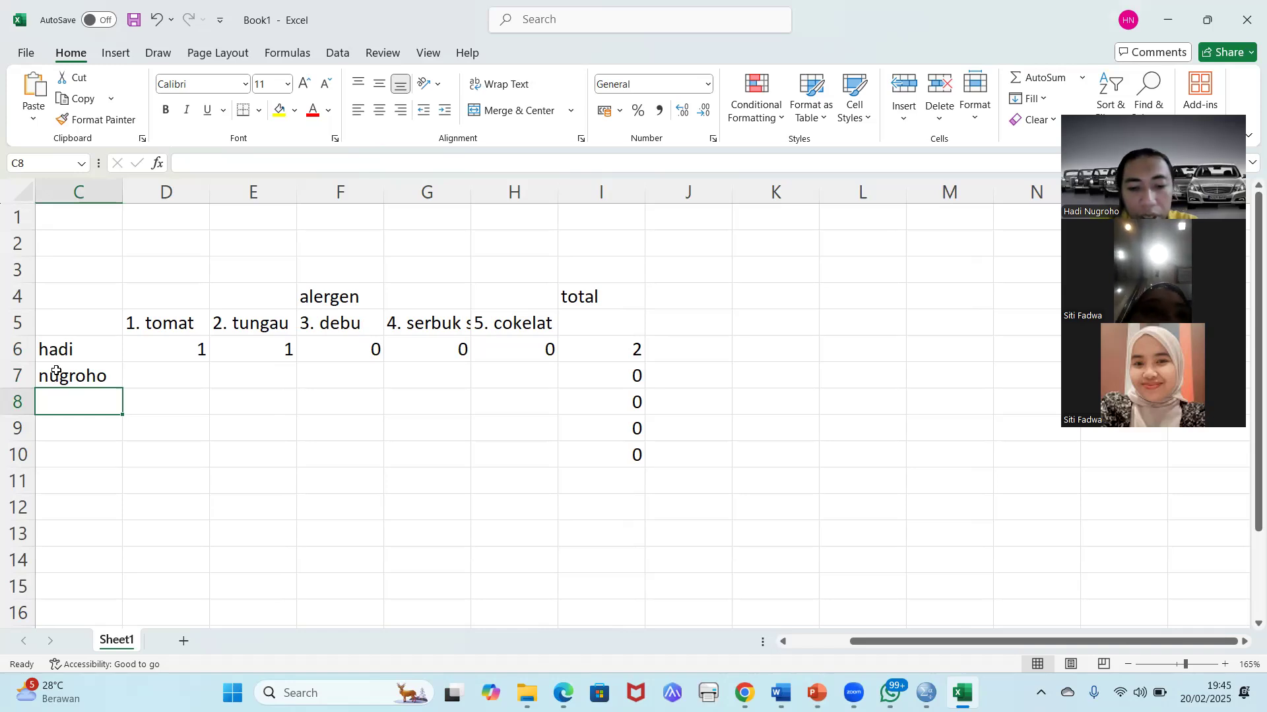
pyautogui.write('fadwa')
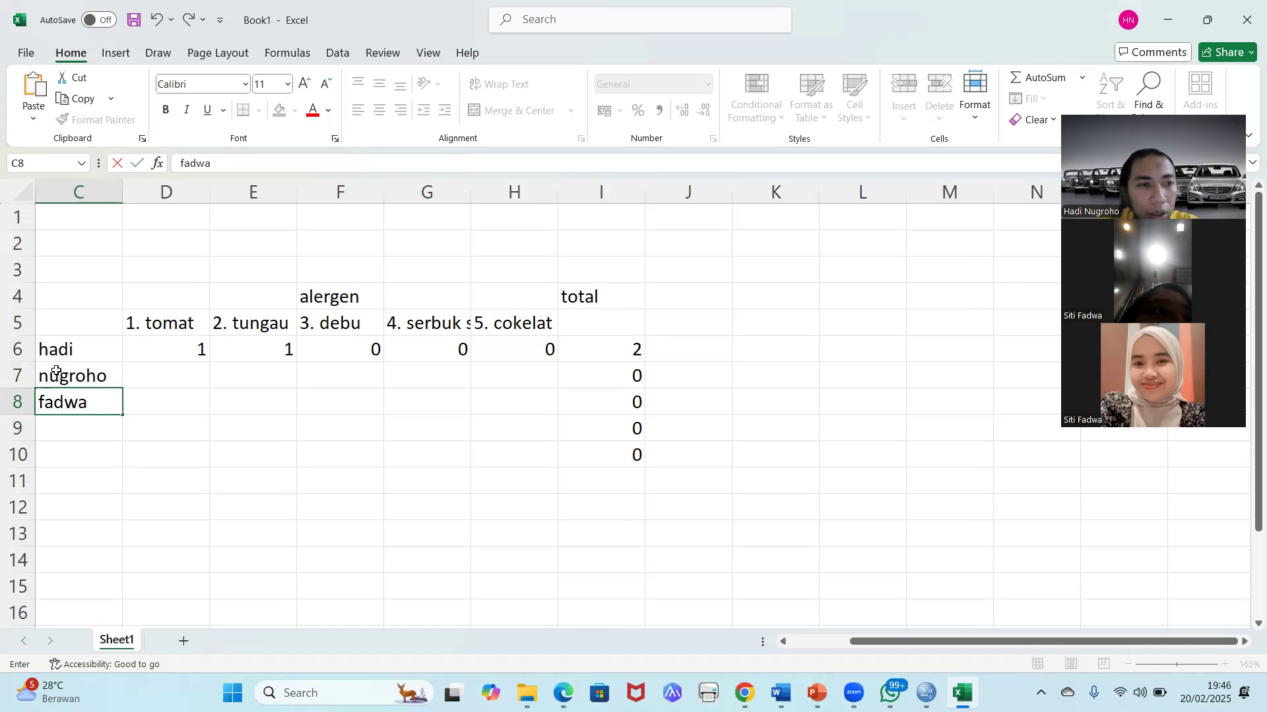
# Step: Score the third respondent's row with 0 in D8, E8 and F8, 1 in G8 and 0 in H8
pyautogui.press('Tab')
pyautogui.write('0')
pyautogui.press('Tab')
pyautogui.write('0')
pyautogui.press('Tab')
pyautogui.write('0')
pyautogui.press('Tab')
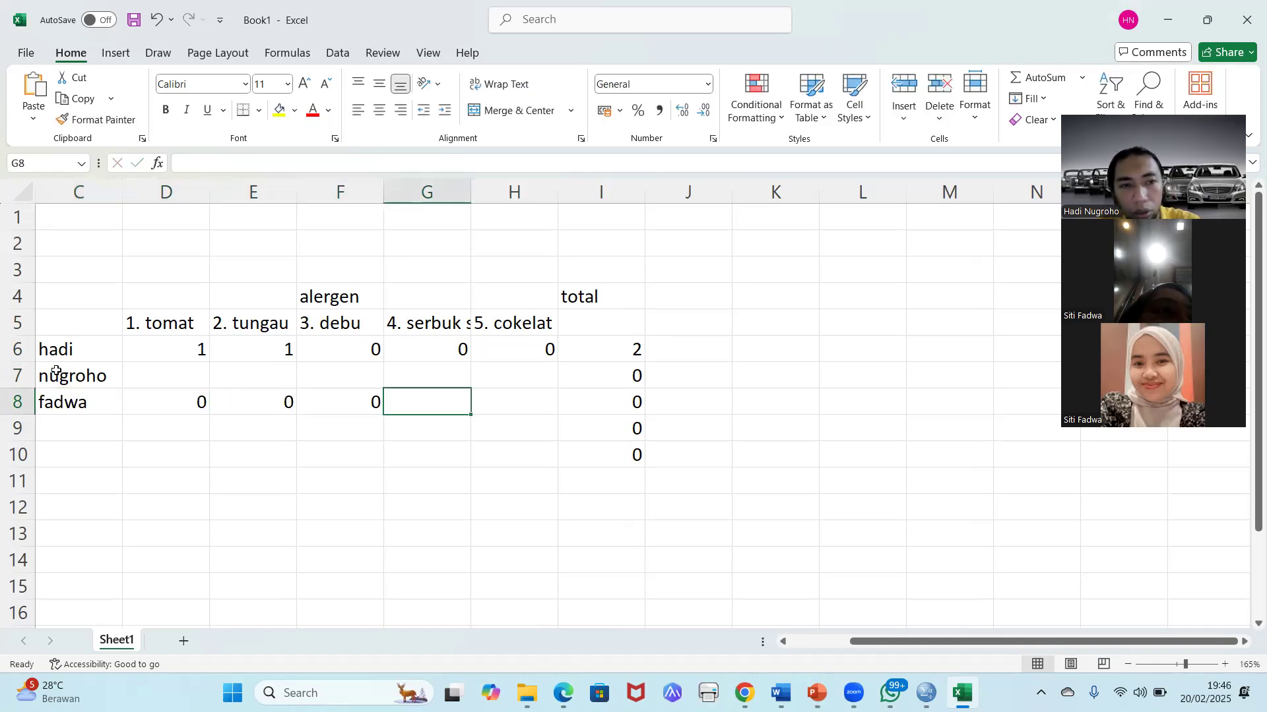
pyautogui.write('1')
pyautogui.press('Tab')
pyautogui.write('0')
pyautogui.press('Up')
# Step: Score the second respondent's row with 1 in H7, G7, F7 and D7, and 0 in E7
pyautogui.press('Up')
pyautogui.press('Down')
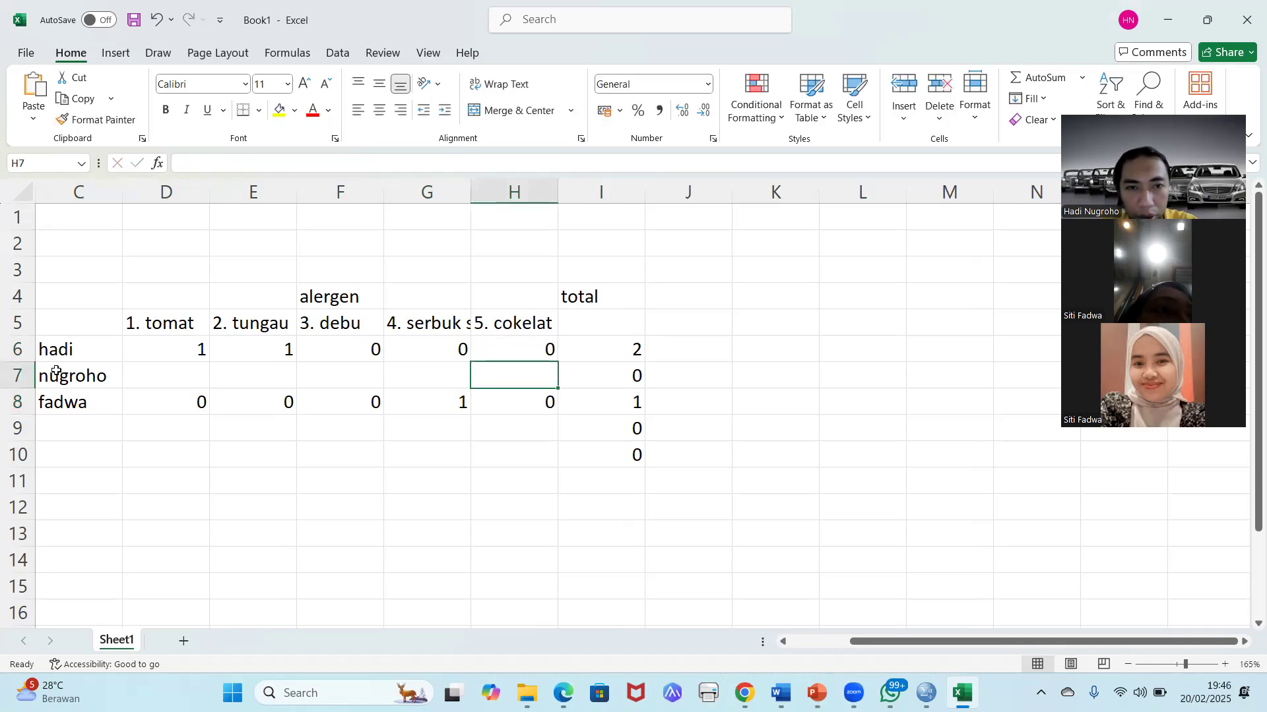
pyautogui.write('1')
pyautogui.press('Left')
pyautogui.write('1')
pyautogui.press('Left')
pyautogui.write('1')
pyautogui.press('Left')
pyautogui.write('0')
pyautogui.press('Left')
pyautogui.write('1')
pyautogui.press('Right')
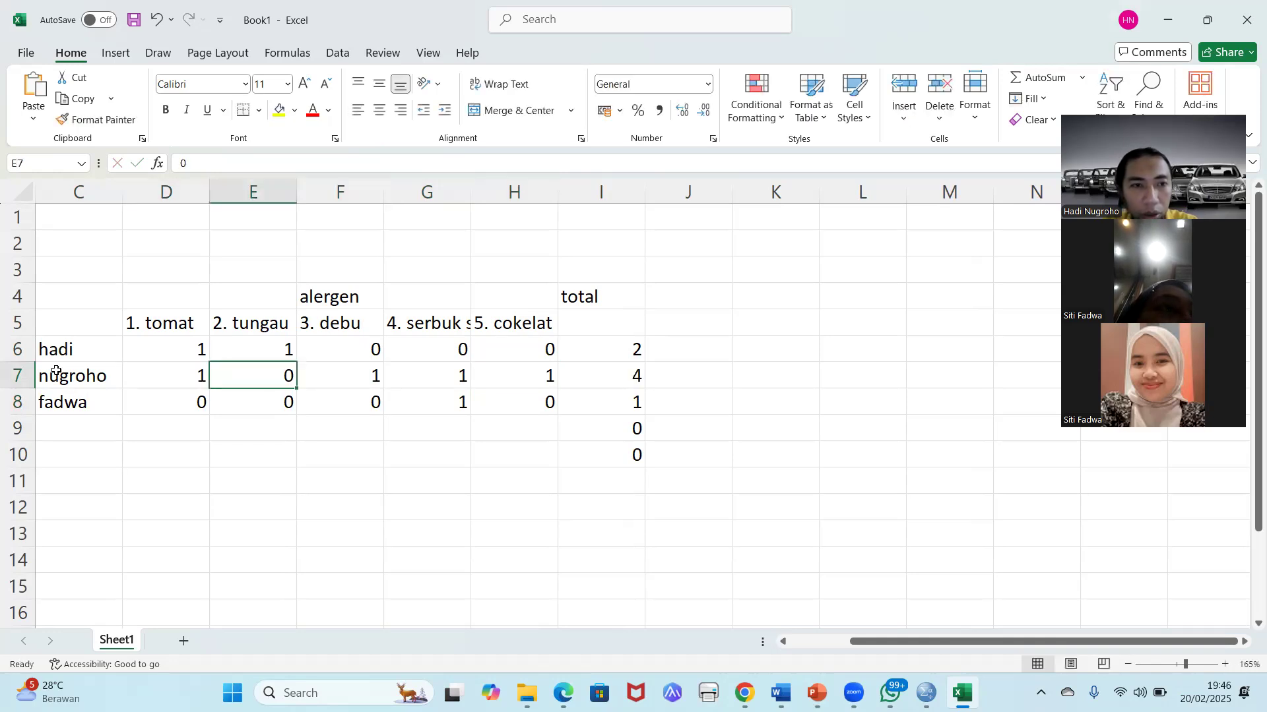
pyautogui.press('Down')
pyautogui.press('Down')
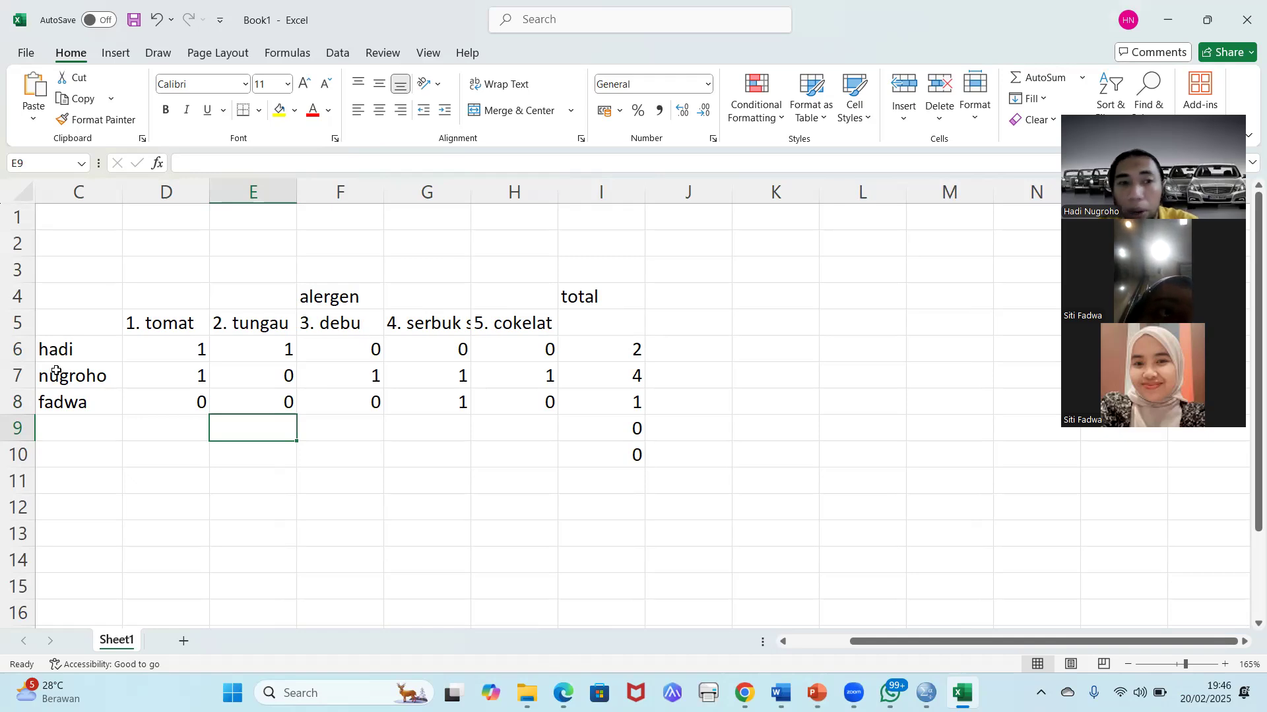
# Step: Add the row label "total" in cell C11
pyautogui.click(73, 484)
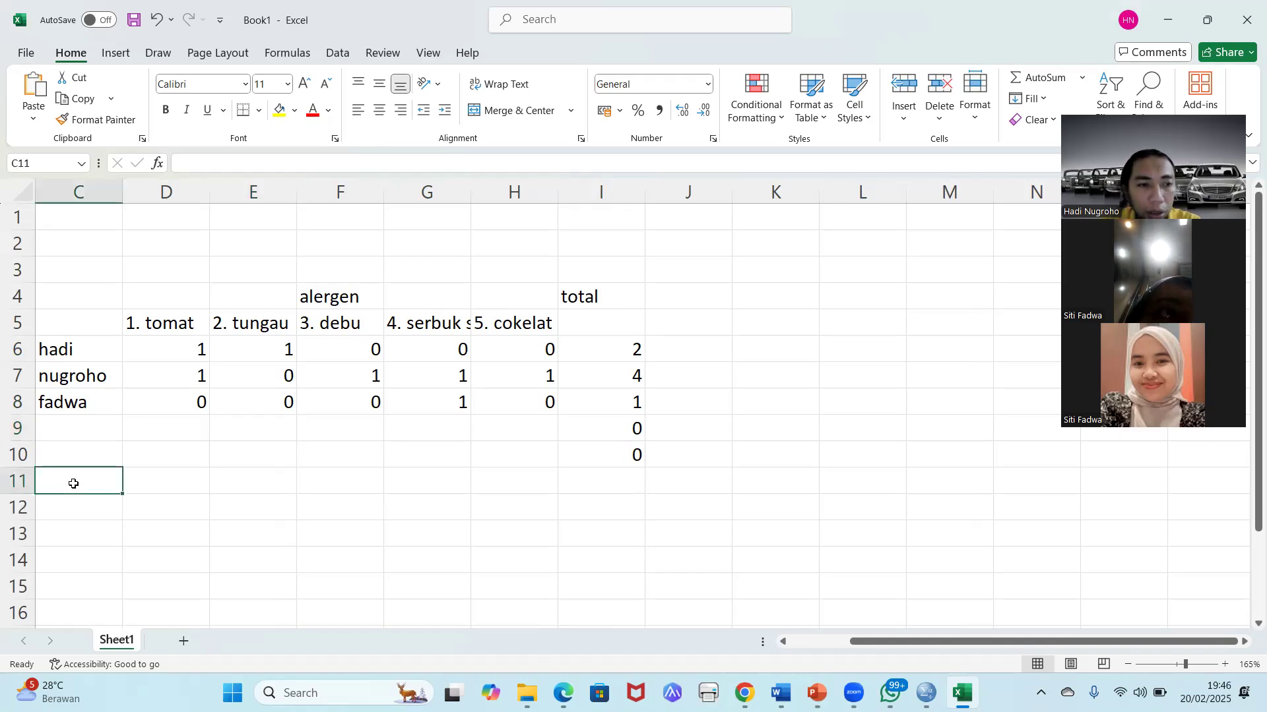
pyautogui.write('tao')
pyautogui.press('BackSpace')
pyautogui.press('BackSpace')
pyautogui.write('otal')
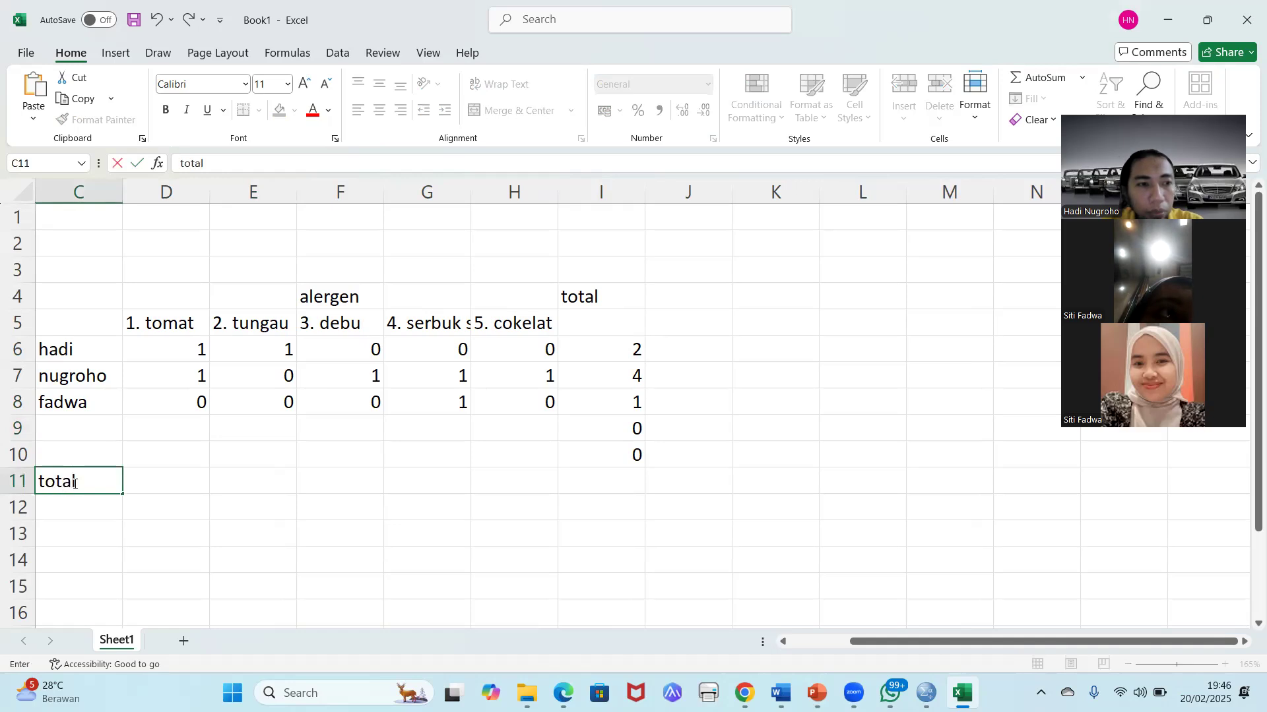
# Step: Sum D6:D10 in cell D11 with AutoSum and fill the formula across to I11
pyautogui.click(148, 486)
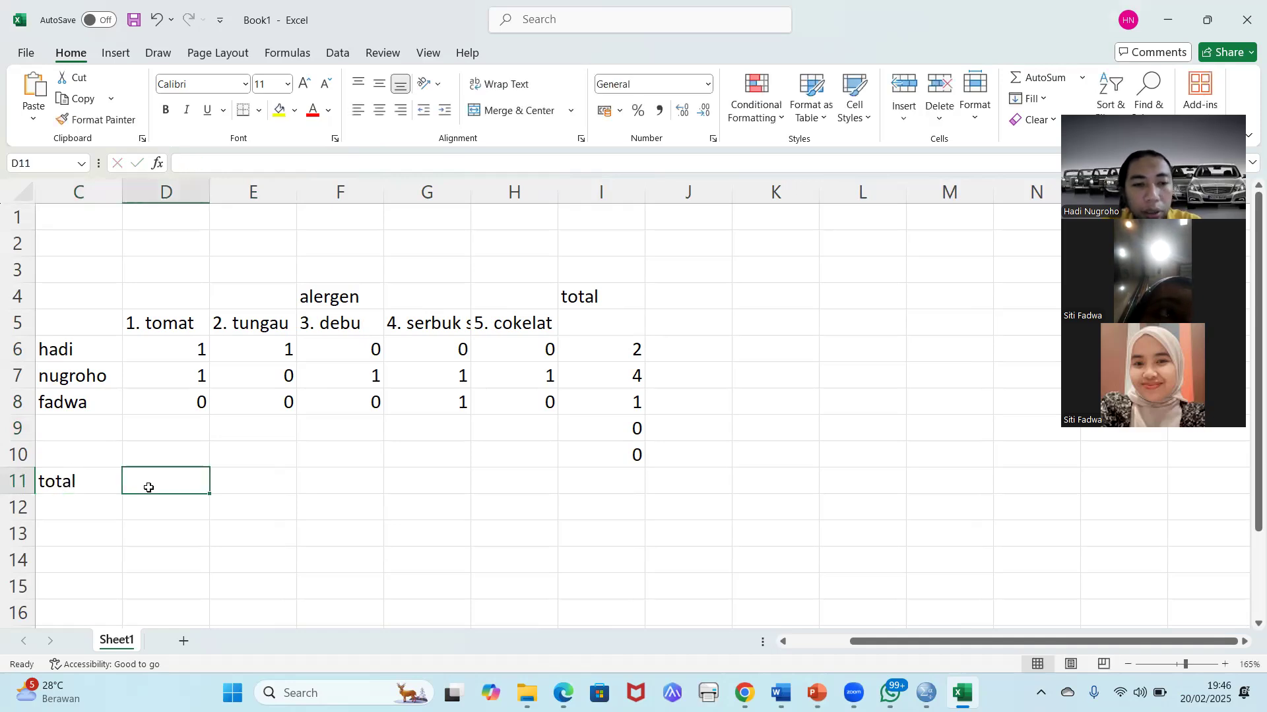
pyautogui.click(1037, 80)
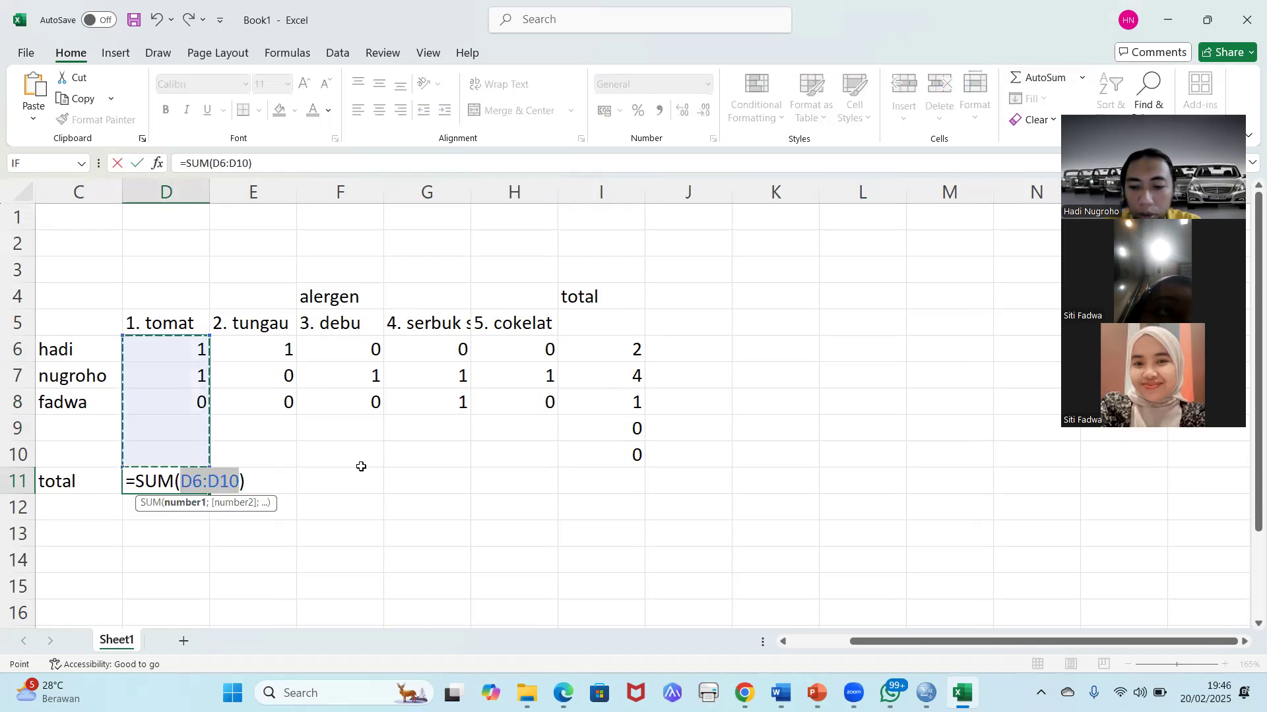
pyautogui.press('Return')
pyautogui.click(178, 481)
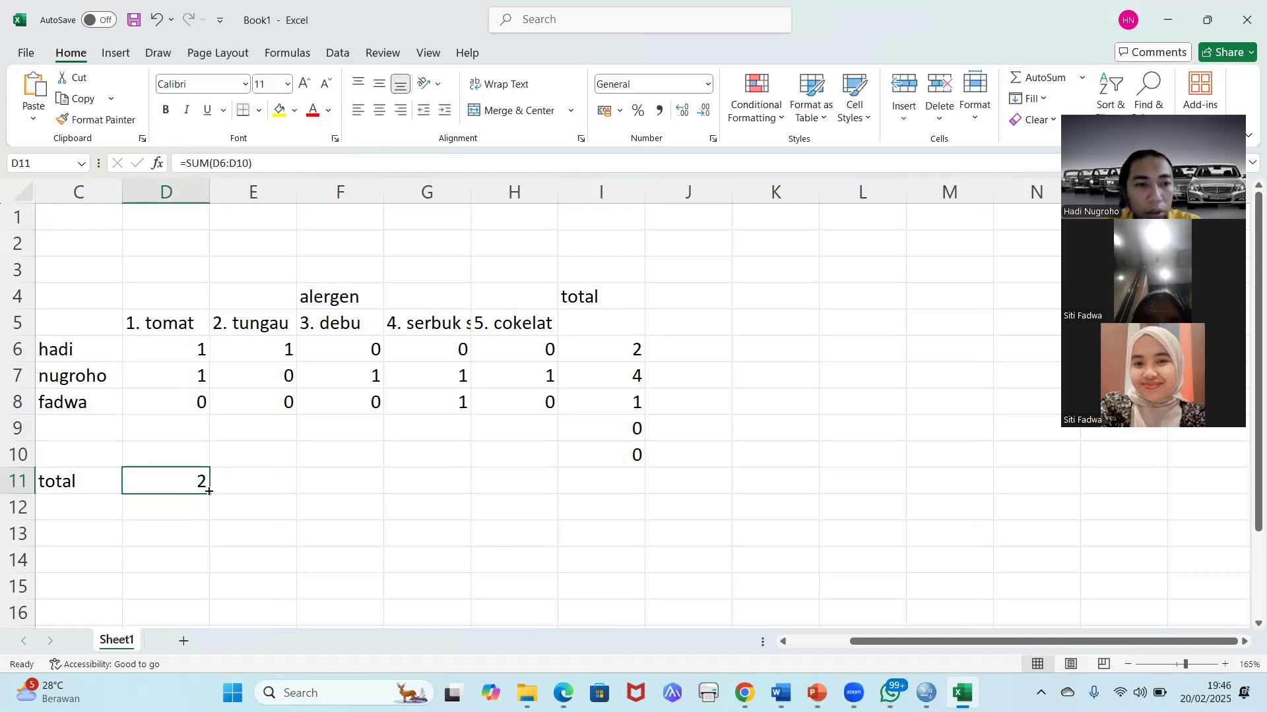
pyautogui.moveTo(209, 492); pyautogui.dragTo(639, 481)
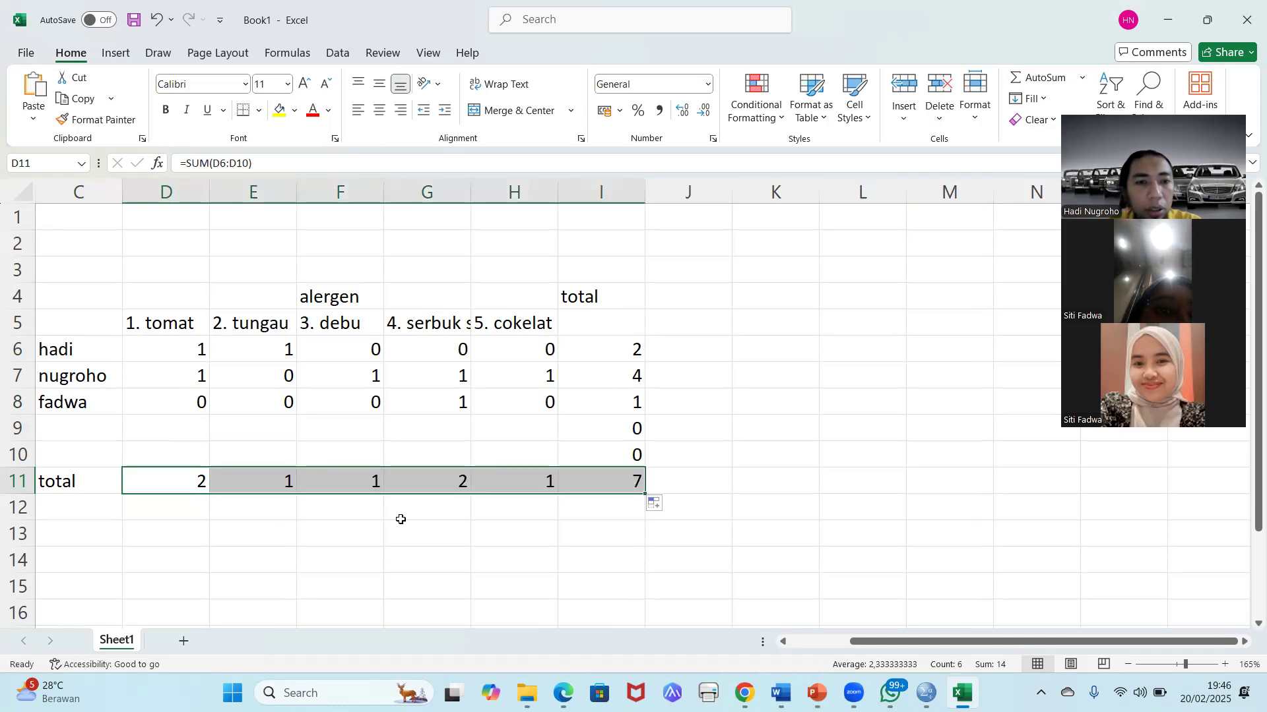